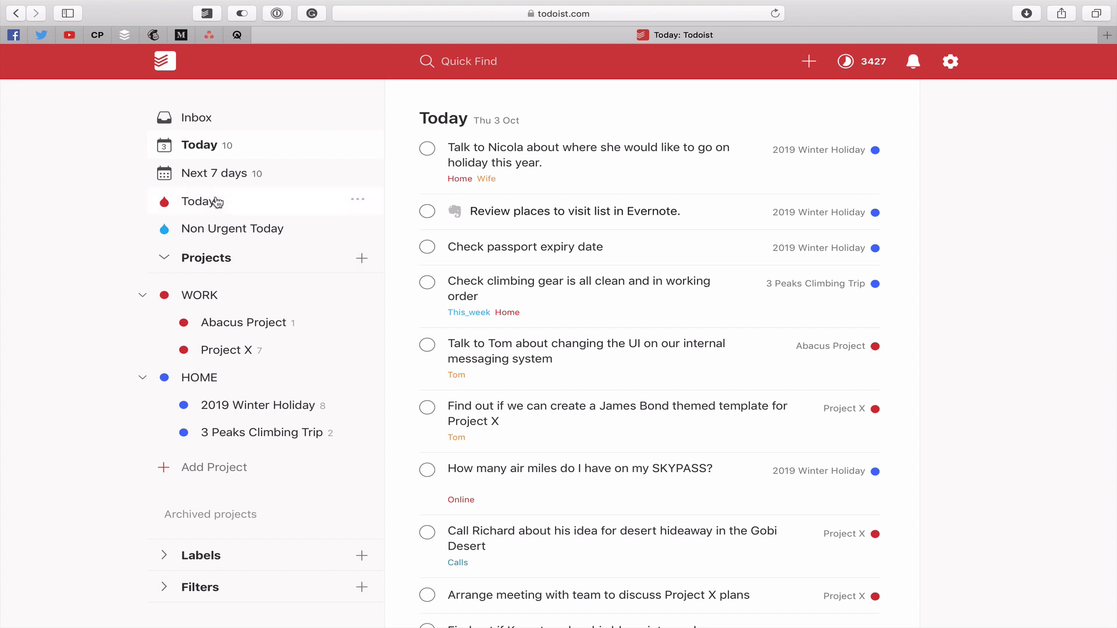
- Open the Next 7 days view and look over the tasks scheduled for the week
left_click(223, 175)
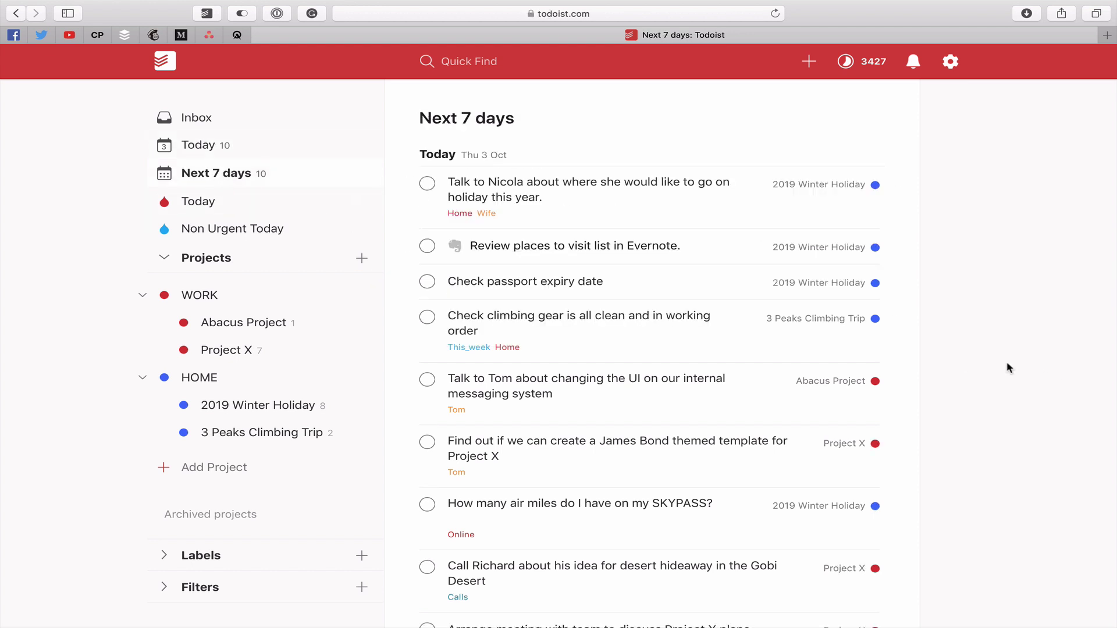
scroll(1010, 367, "down", 10)
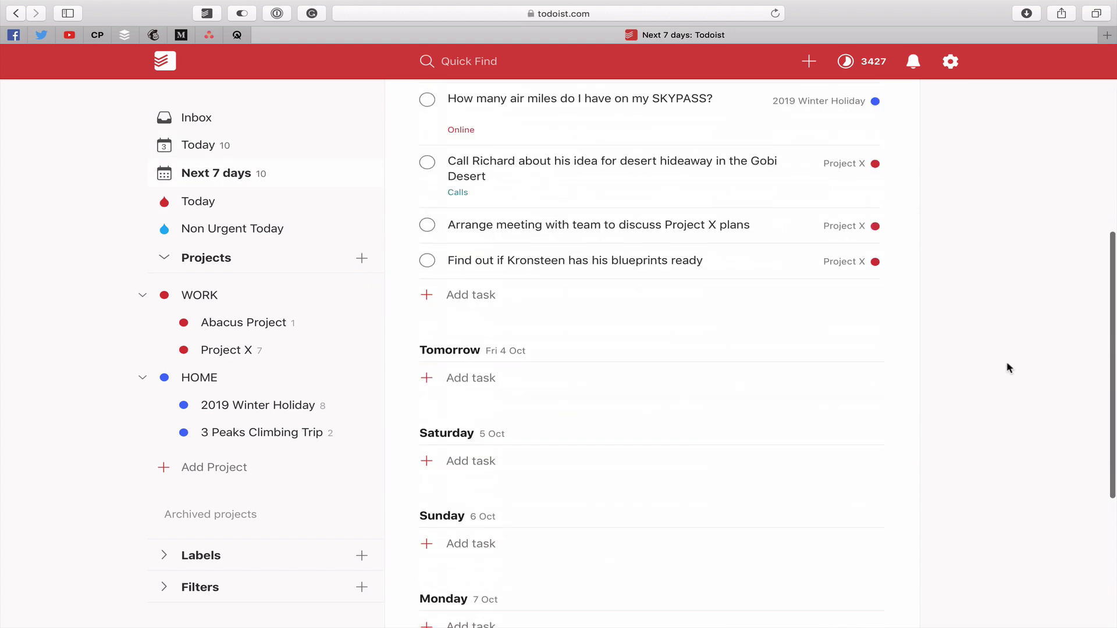
scroll(1010, 368, "up", 10)
scroll(1009, 367, "down", 4)
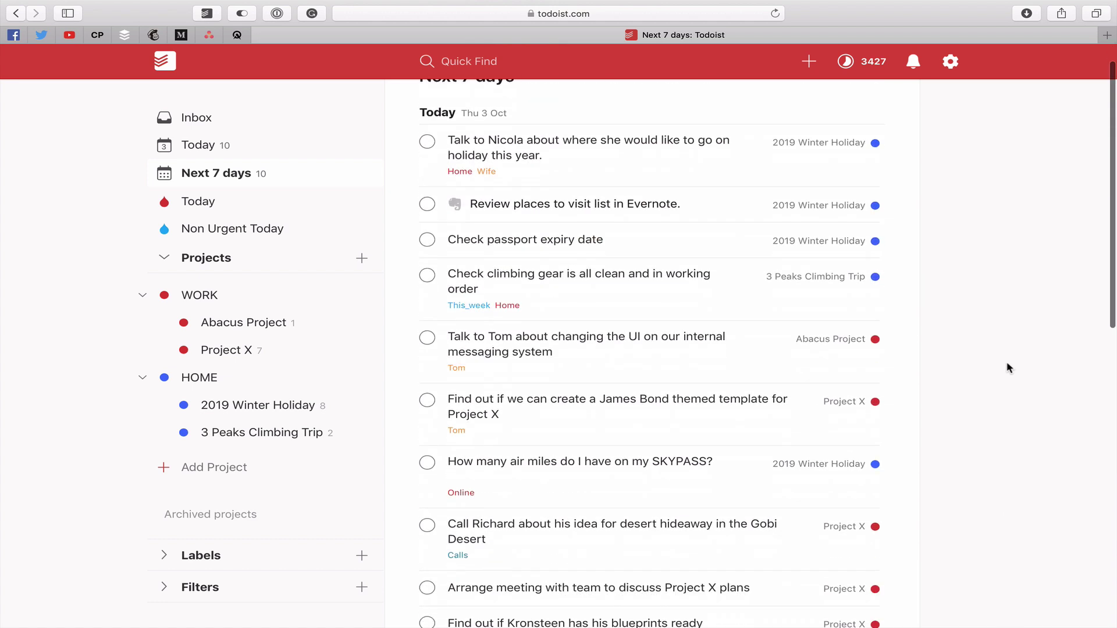
scroll(1010, 367, "up", 4)
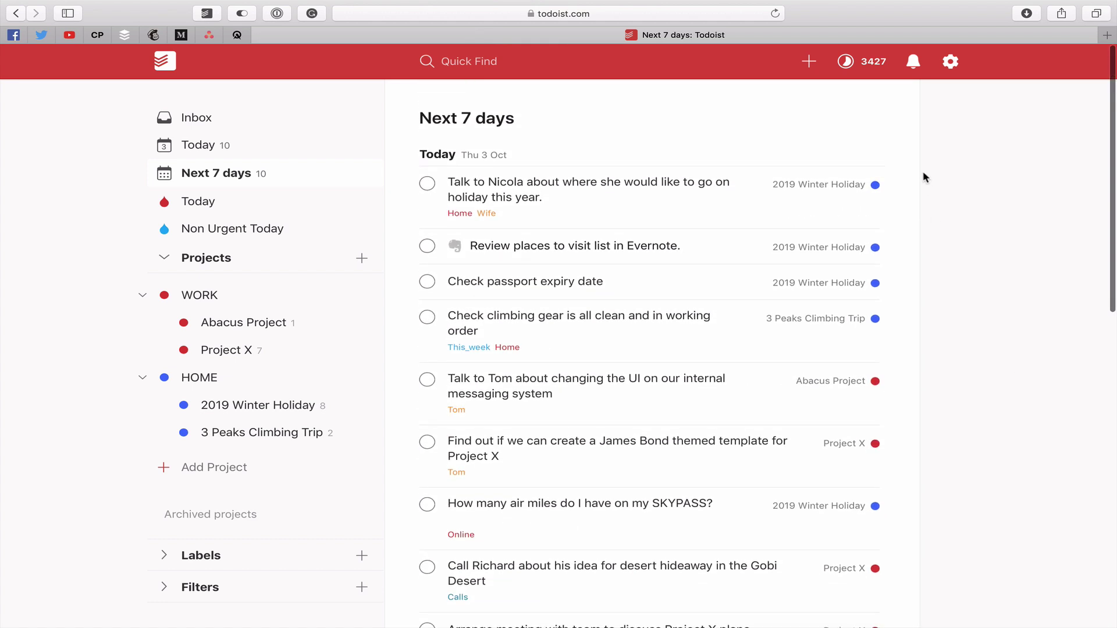
- Set the yearly holiday destination talk and "Check passport expiry date" to Priority 1, and "Review places to visit list in Evernote." to Priority 2
left_click(899, 186)
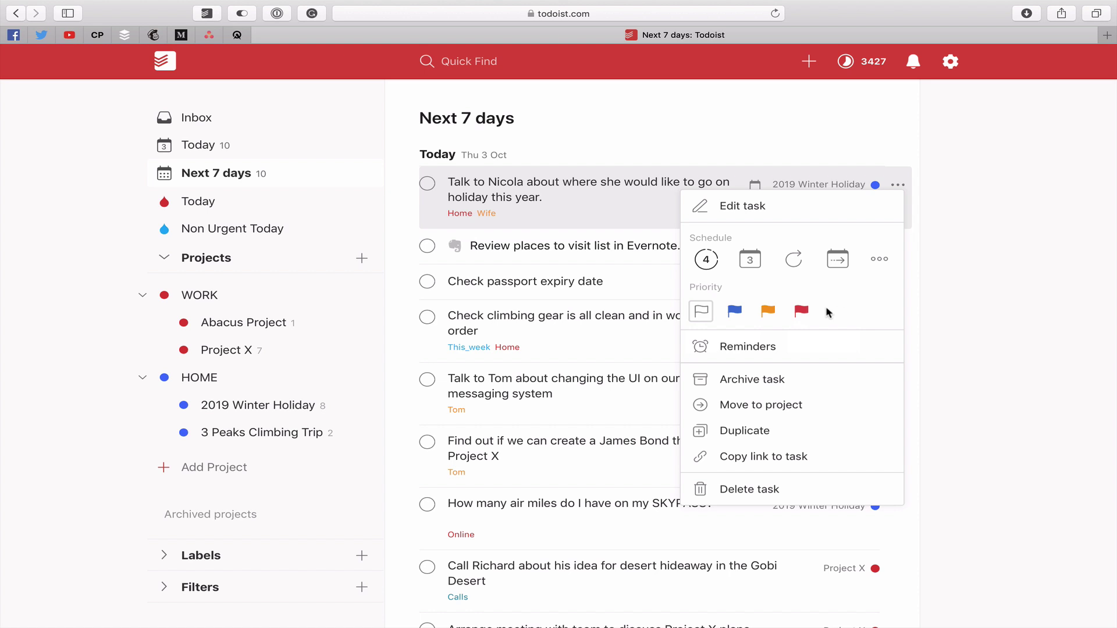
left_click(801, 311)
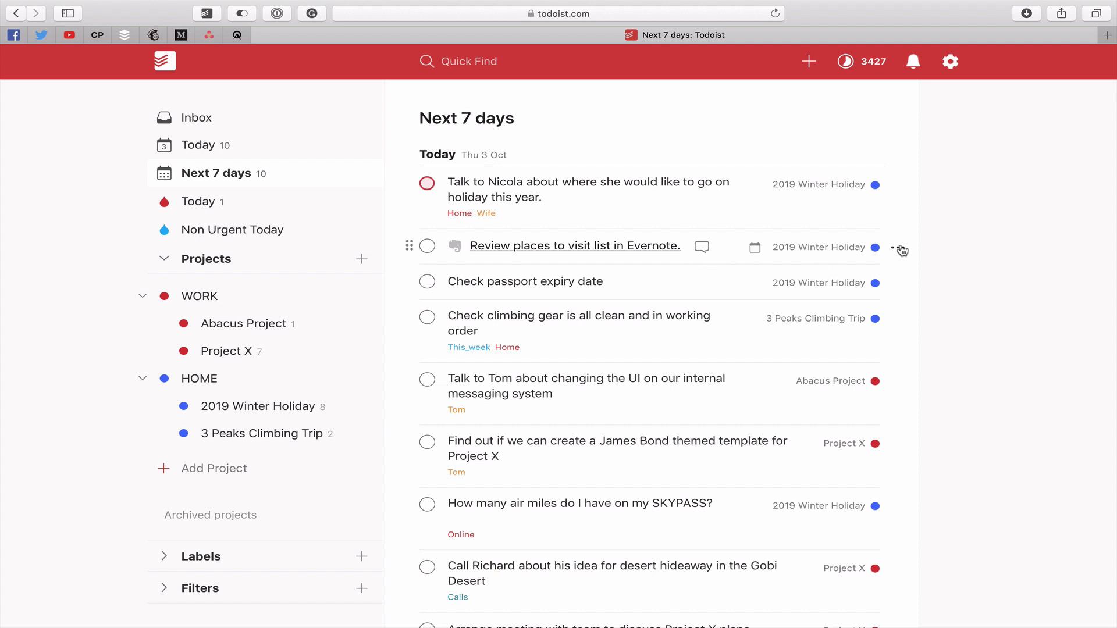
left_click(899, 249)
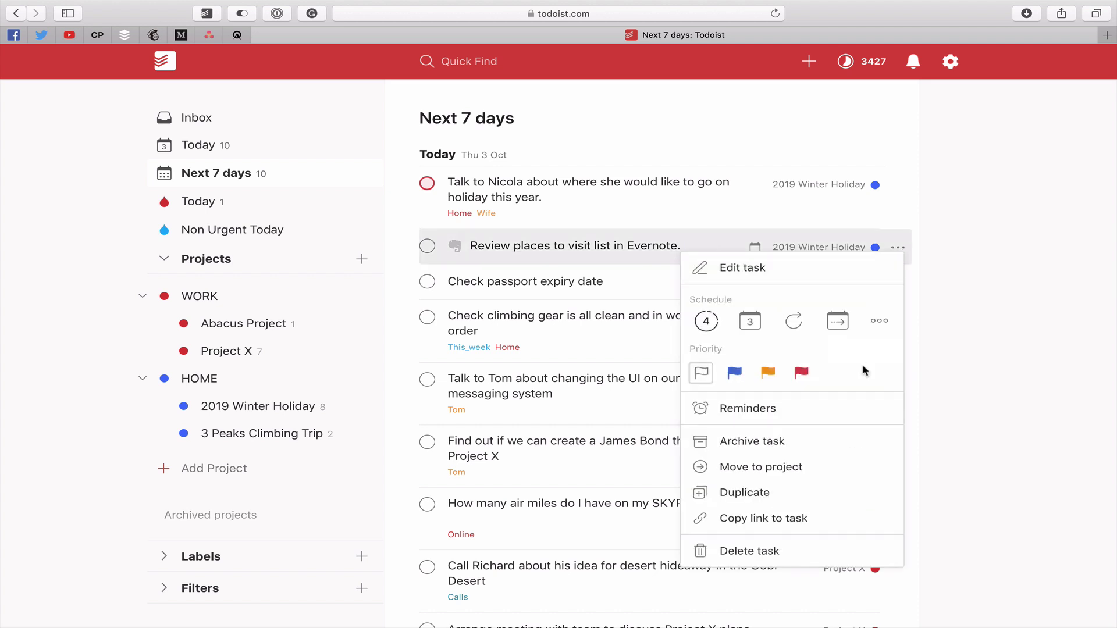
left_click(768, 374)
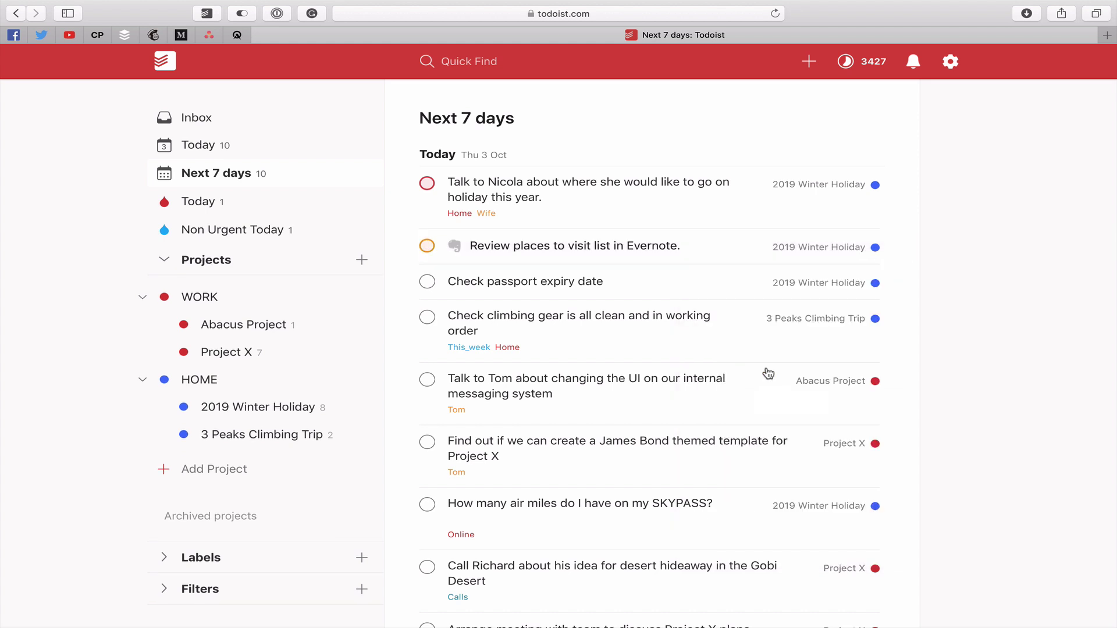
left_click(897, 284)
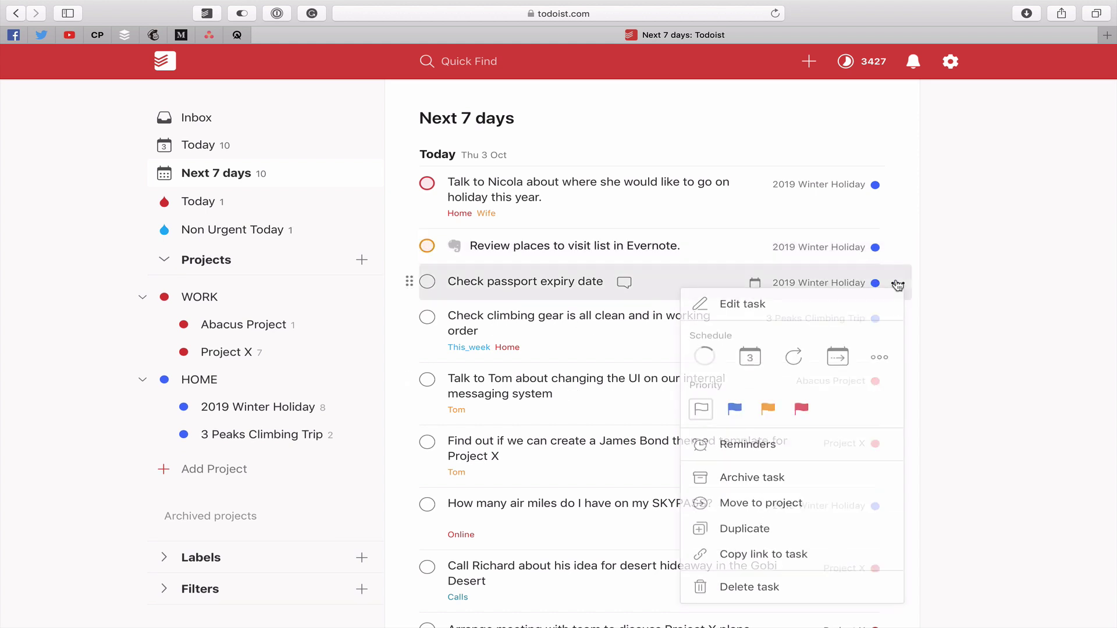
left_click(803, 410)
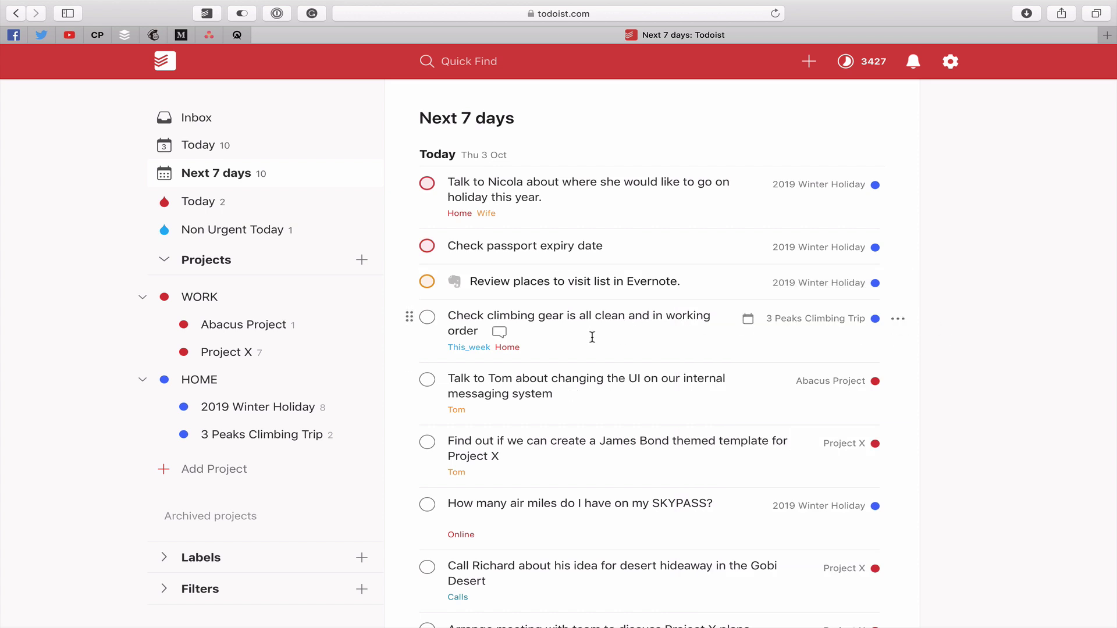
- Set the climbing gear check, the internal messaging UI talk and the James Bond themed template task to Priority 2
left_click(898, 319)
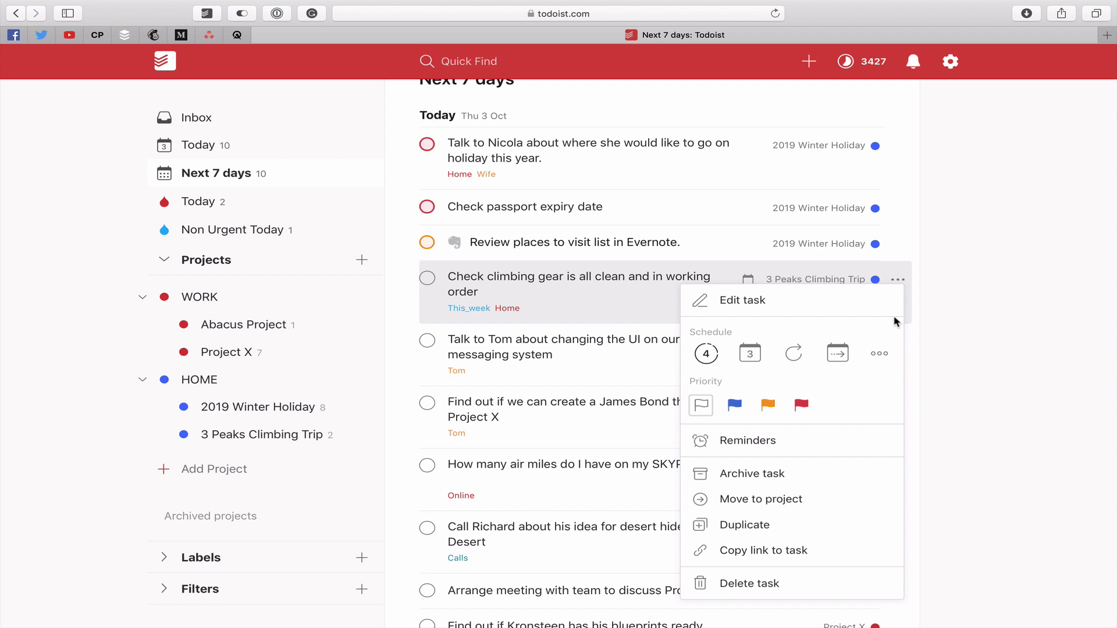
left_click(774, 409)
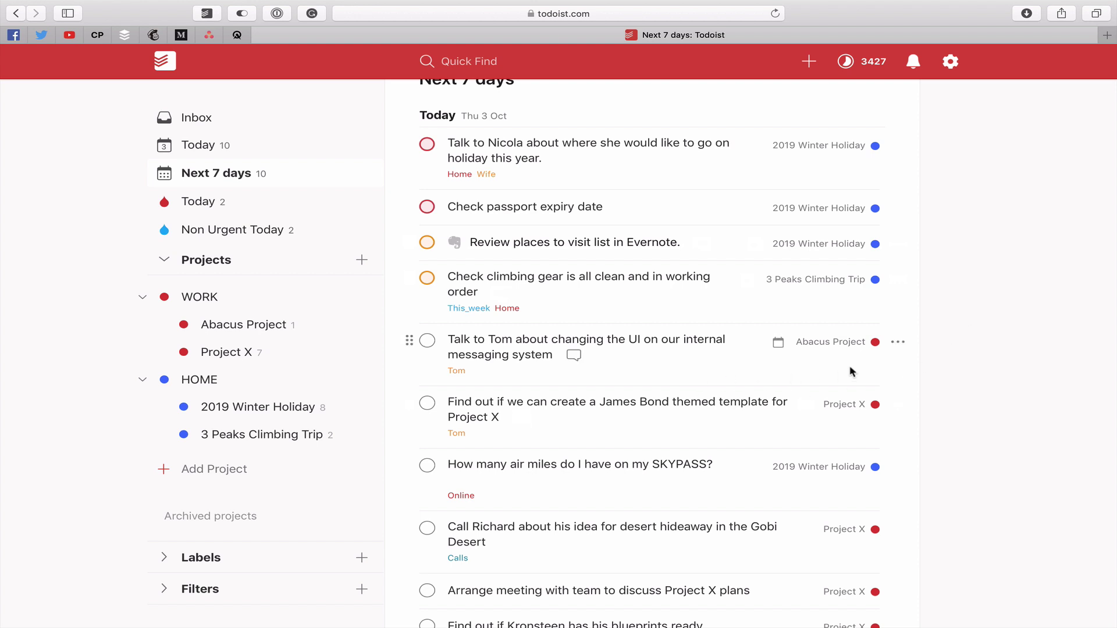
left_click(900, 345)
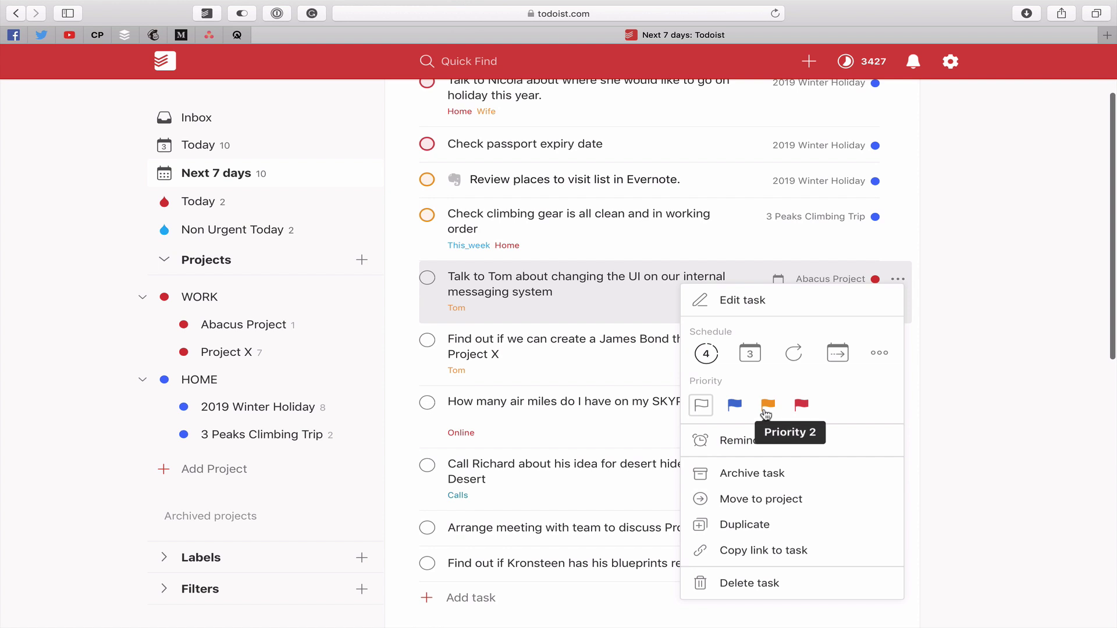
left_click(768, 407)
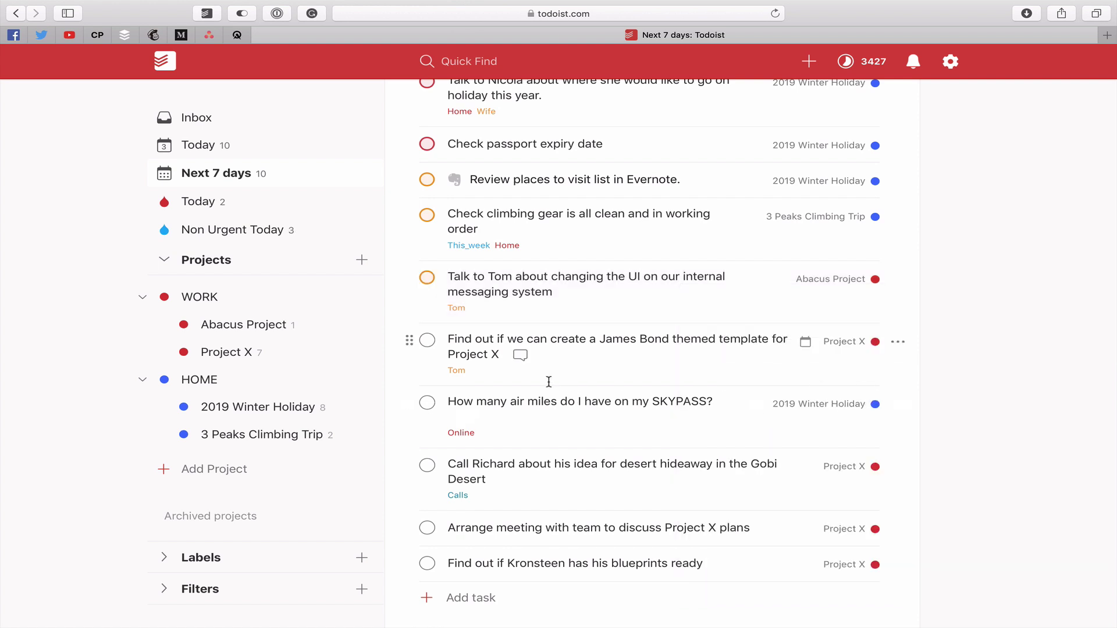
left_click(898, 342)
left_click(768, 413)
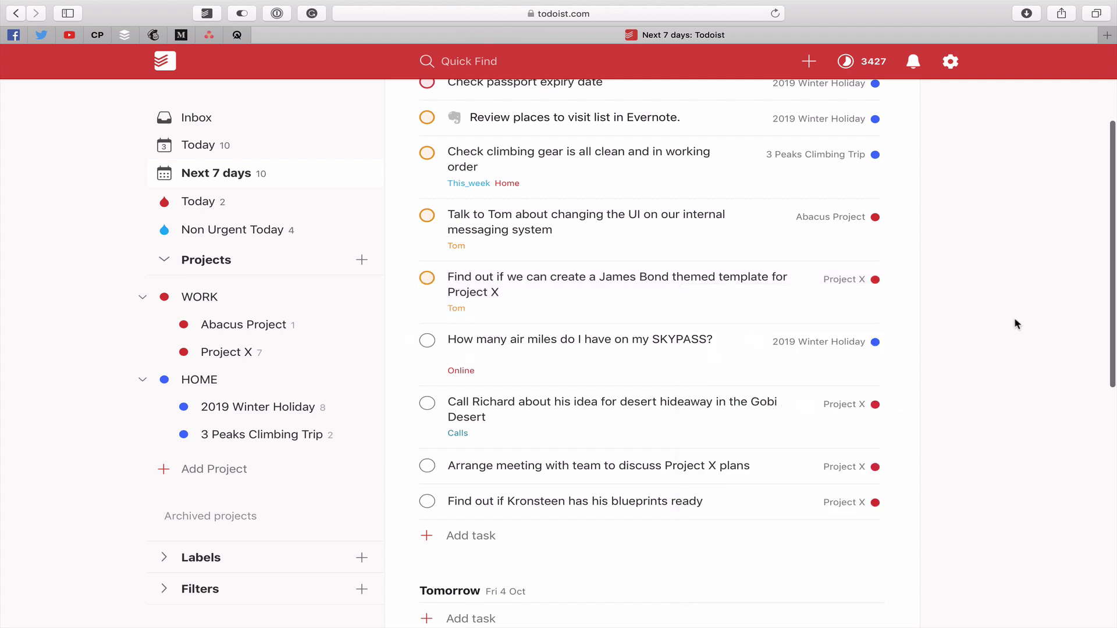
- Reset today's first six tasks, from the holiday talk through the James Bond template task, to Priority 4 in one bulk change
scroll(1014, 325, "up", 5)
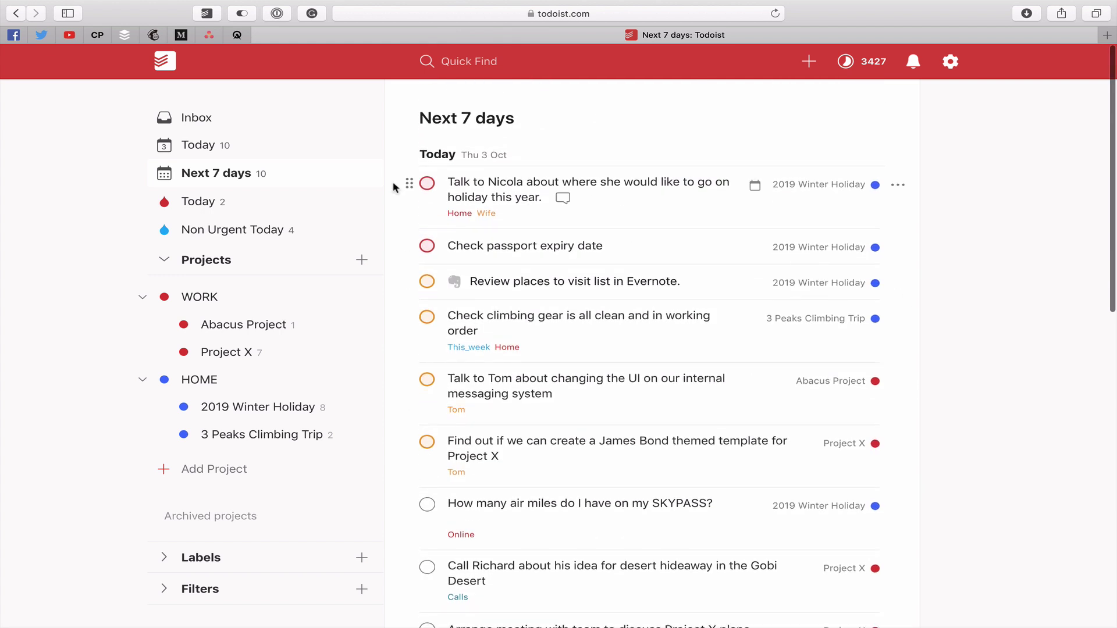
left_click(408, 182, "shift")
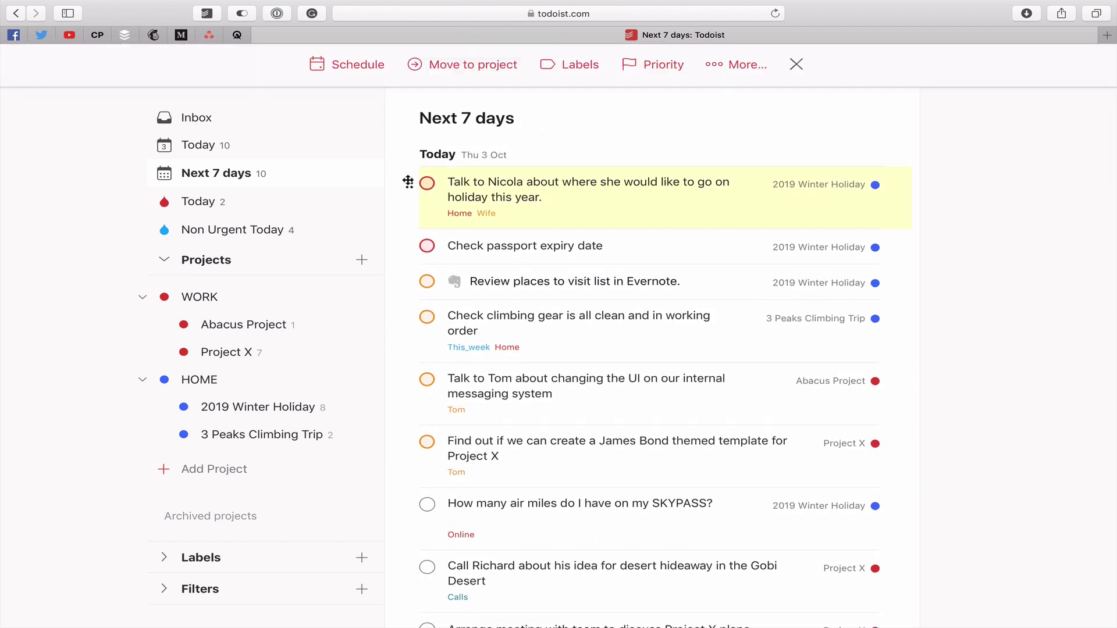
left_click(408, 444, "shift")
left_click(673, 68)
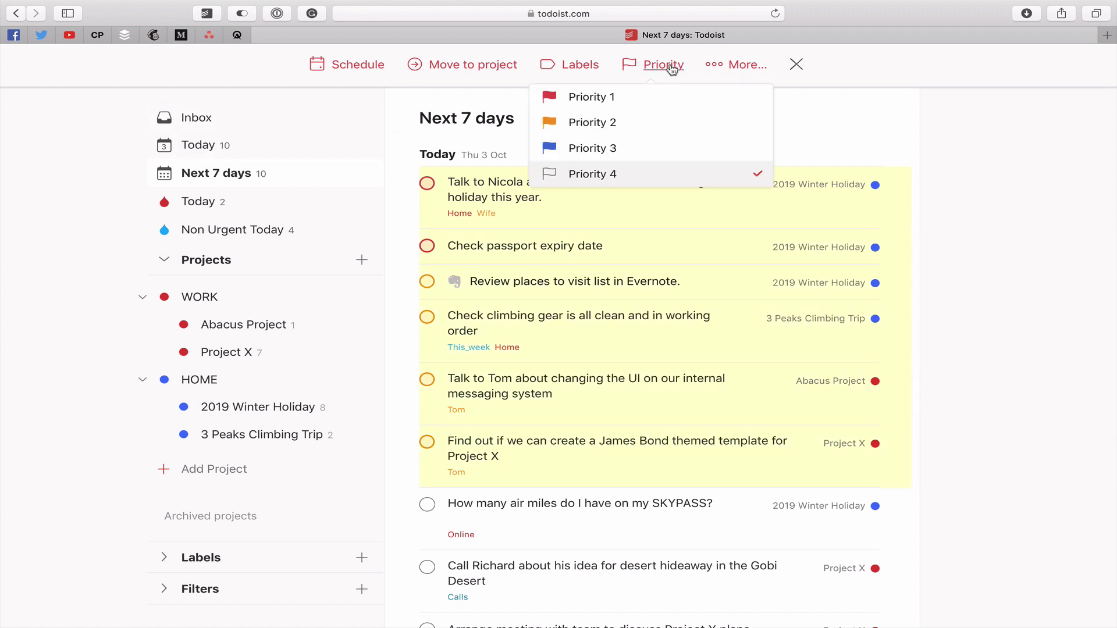
left_click(644, 174)
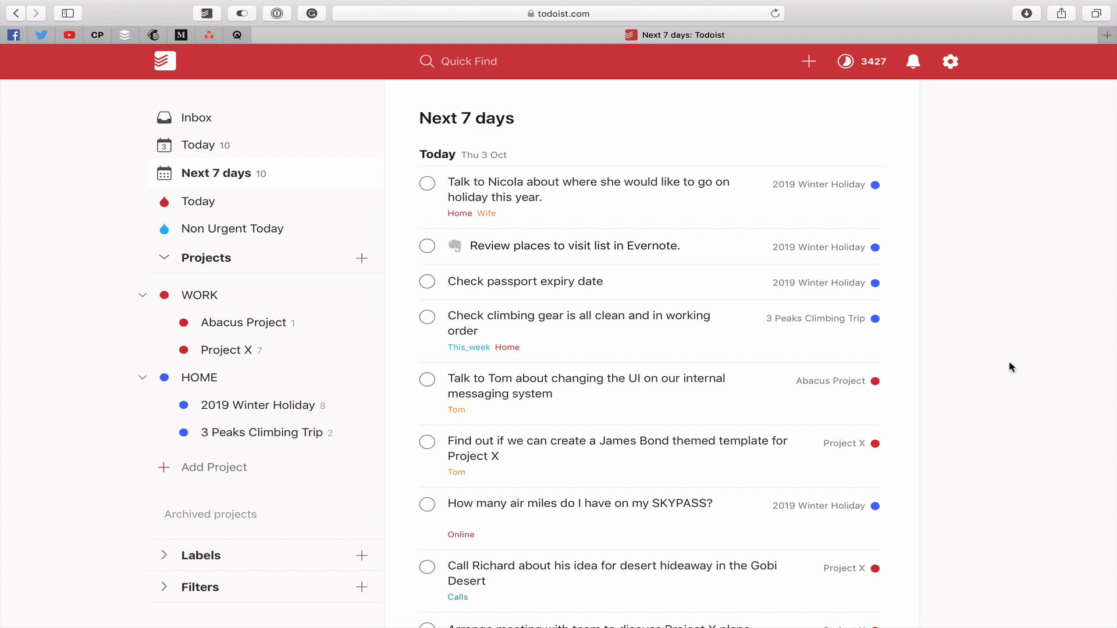
- Set the task "Arrange meeting with team to discuss Project X plans" to Priority 1
scroll(1011, 365, "down", 6)
scroll(1010, 366, "up", 3)
scroll(1010, 365, "up", 2)
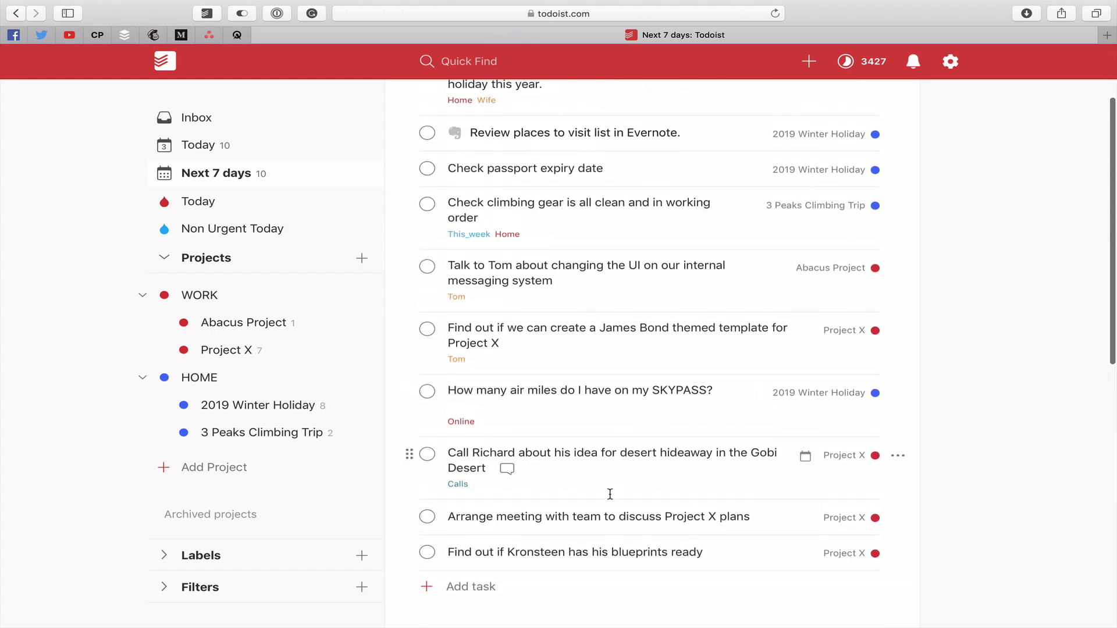
left_click(898, 518)
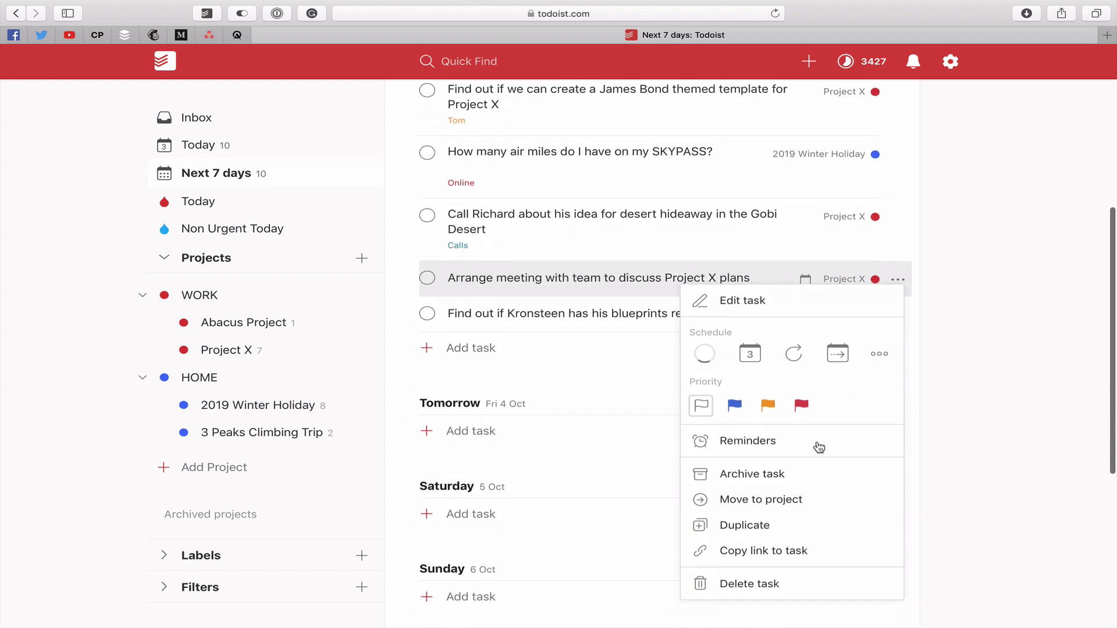
left_click(802, 407)
- Set the Abacus Project task about changing the internal messaging system's UI to Priority 1
scroll(920, 292, "up", 2)
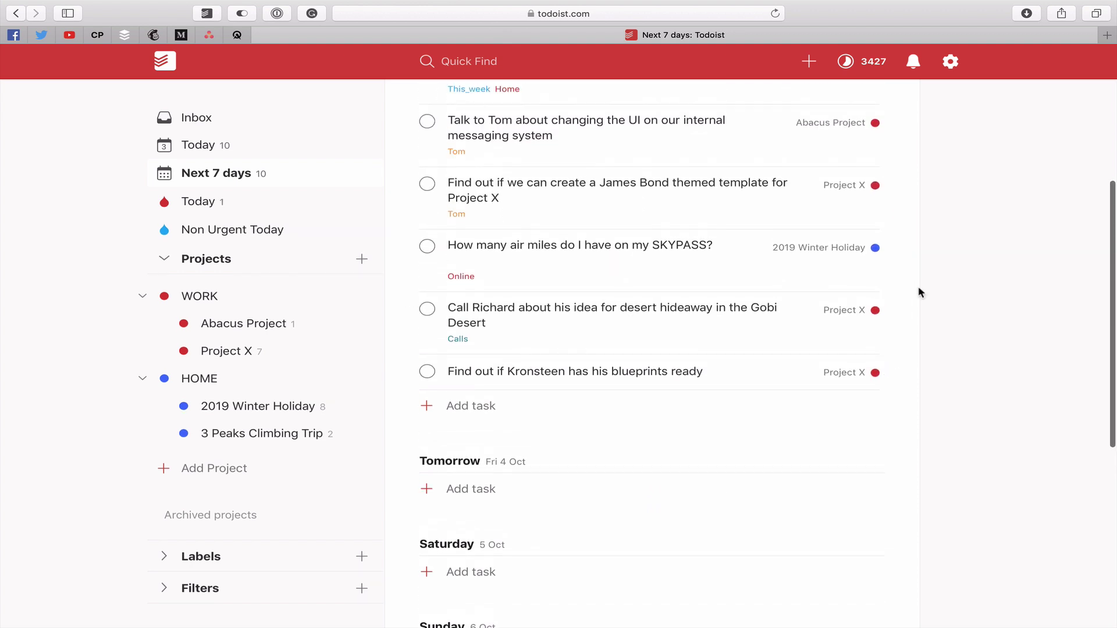
scroll(920, 292, "up", 5)
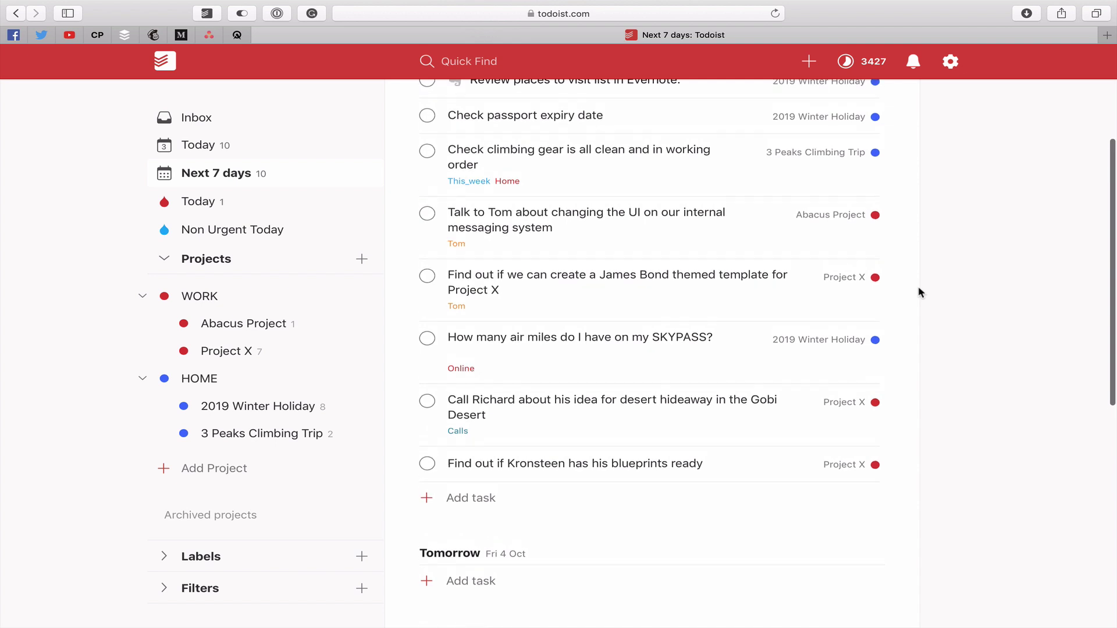
scroll(919, 291, "up", 2)
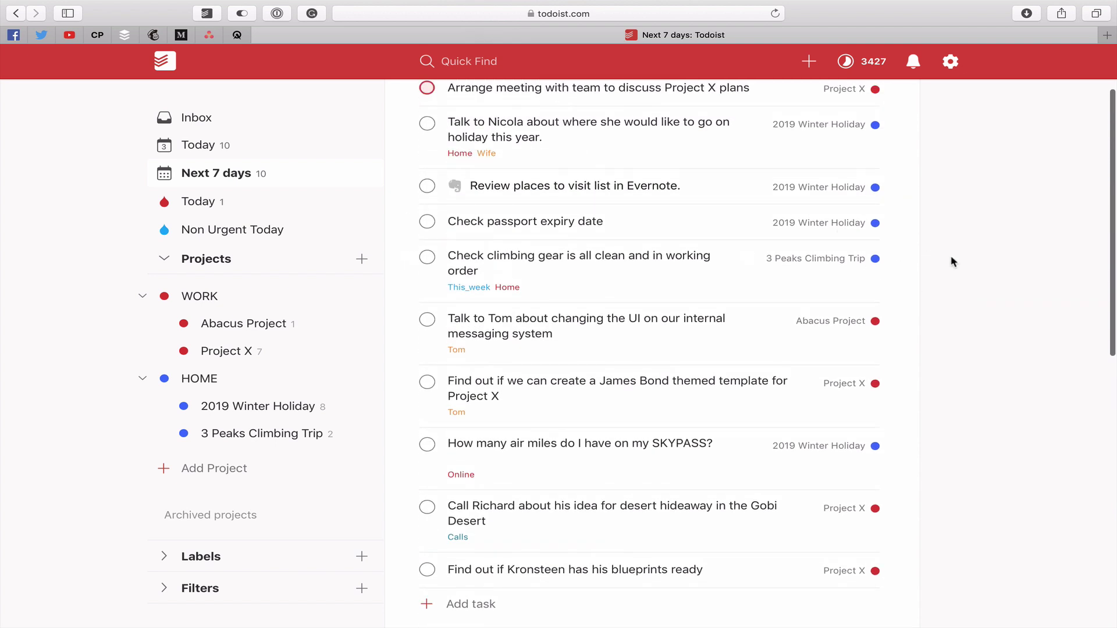
left_click(905, 327)
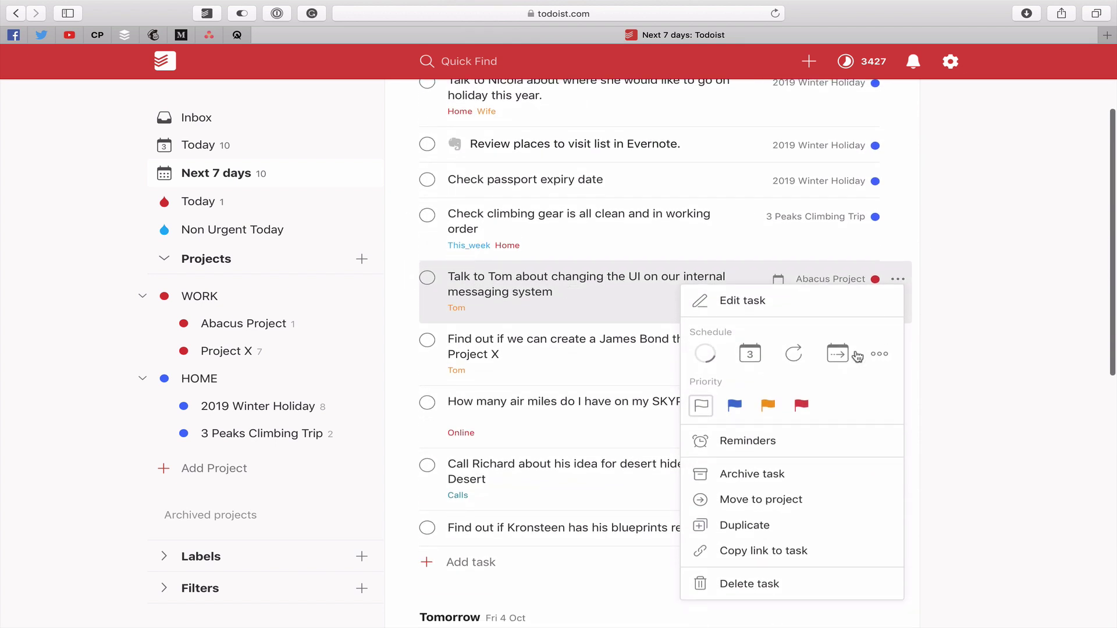
left_click(812, 407)
scroll(853, 382, "up", 4)
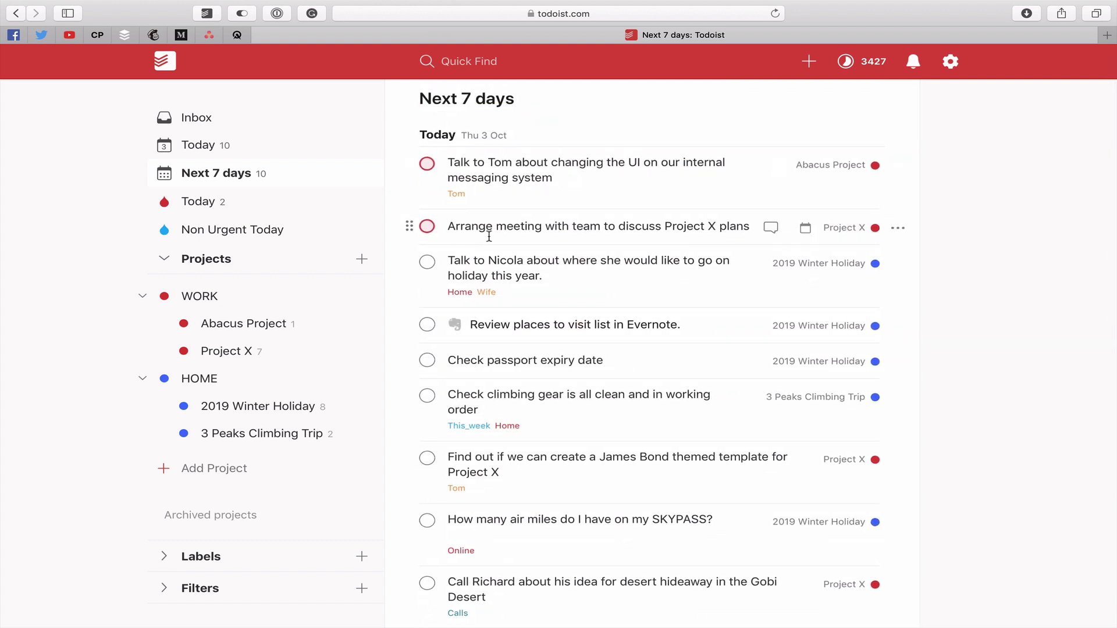
- Set the task "How many air miles do I have on my SKYPASS?" to Priority 3
scroll(530, 259, "down", 3)
scroll(530, 256, "up", 4)
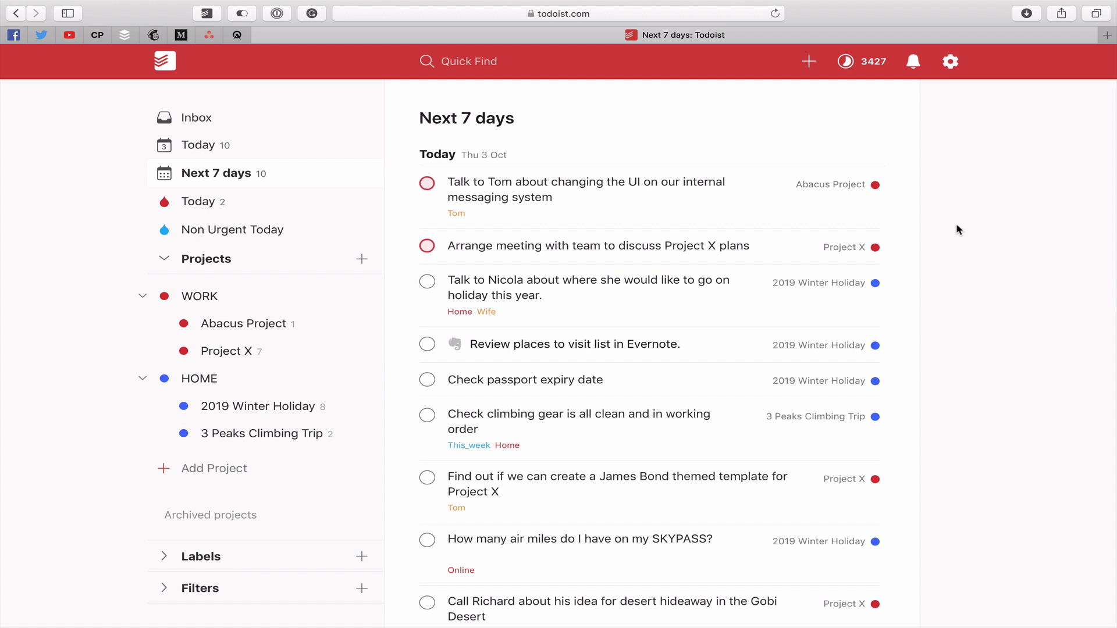
scroll(957, 225, "down", 3)
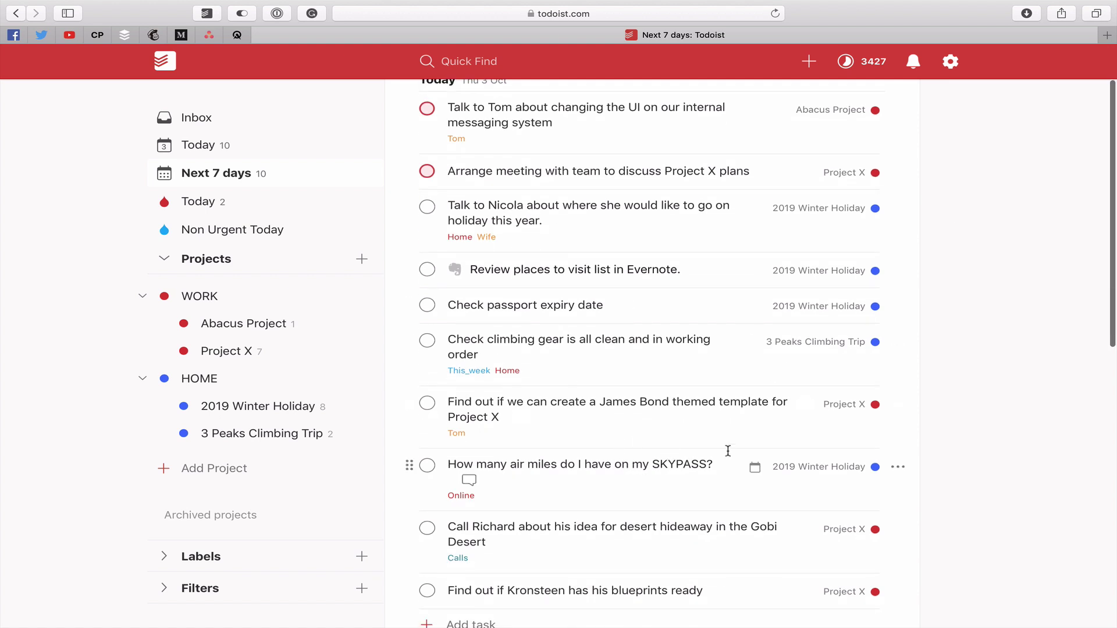
left_click(898, 467)
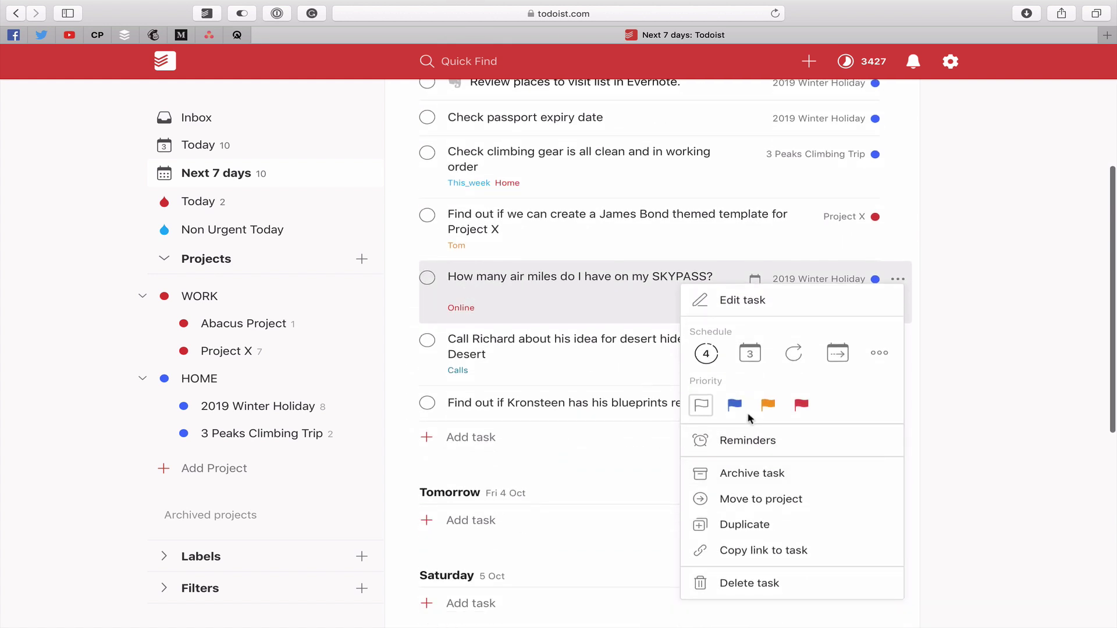
left_click(736, 403)
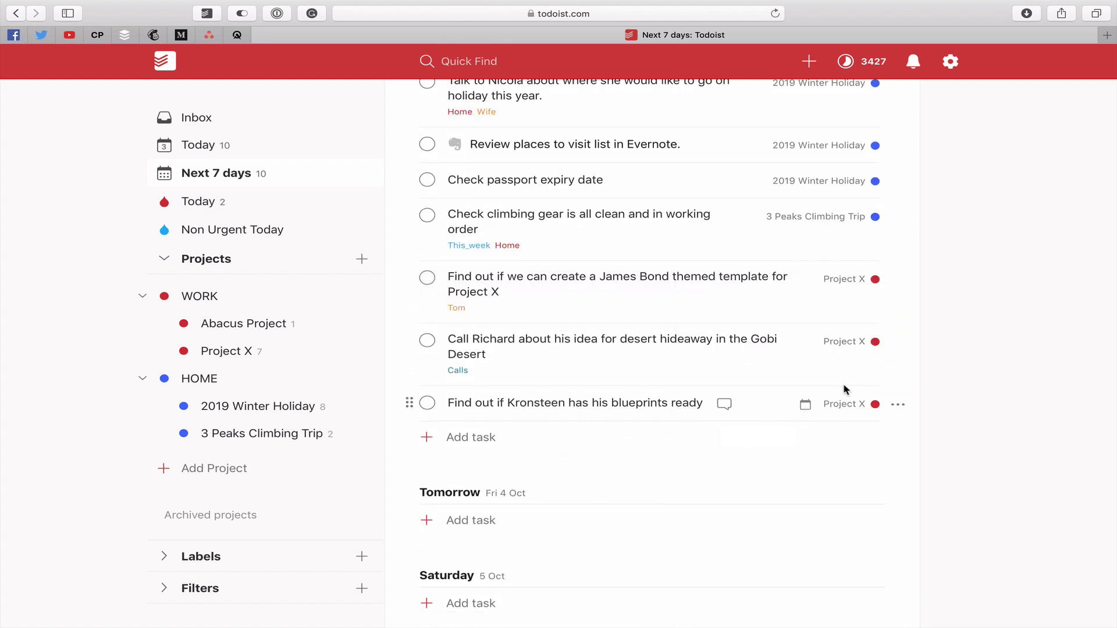
scroll(644, 355, "up", 3)
scroll(646, 349, "up", 2)
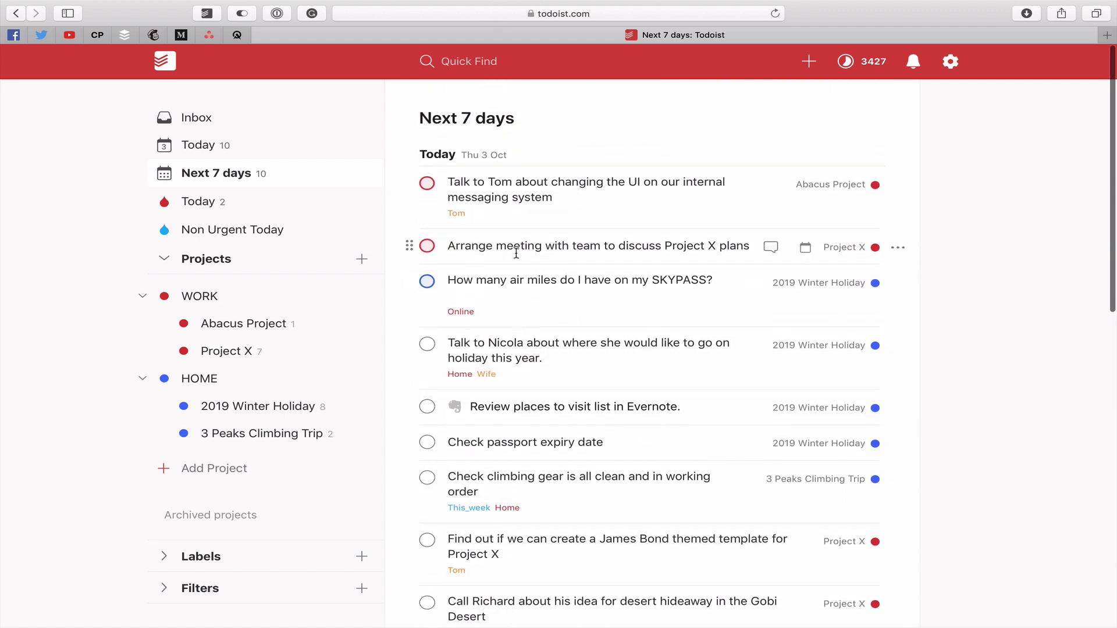
- Set the task "Check climbing gear is all clean and in working order" to Priority 2
scroll(921, 308, "down", 2)
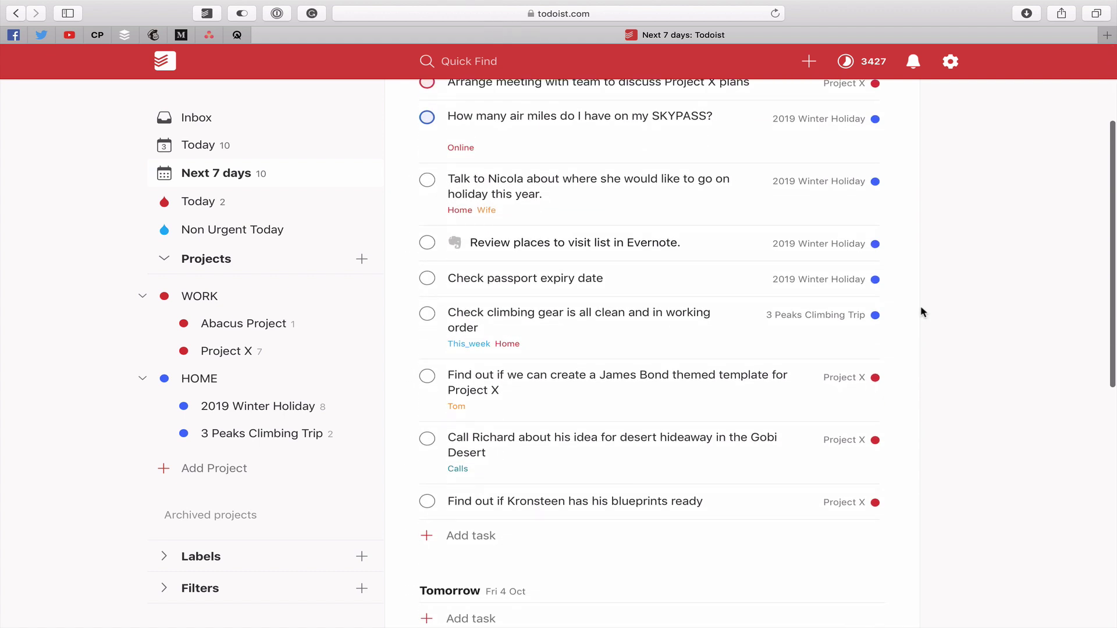
mouse_move(900, 319)
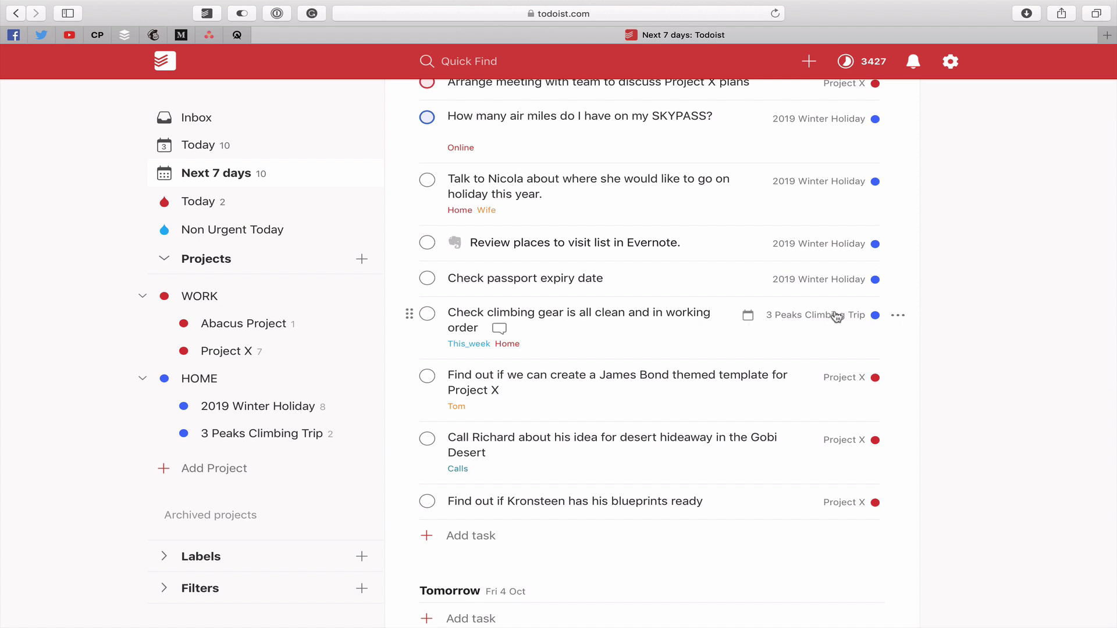
left_click(901, 320)
left_click(707, 353)
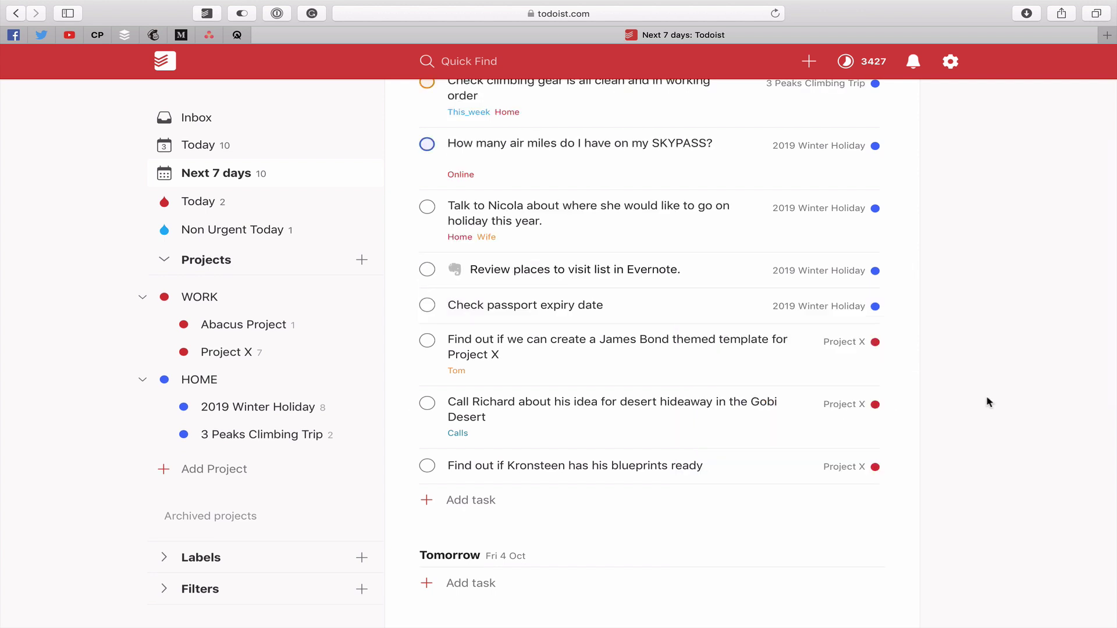
- Set the Project X call about the desert hideaway to Priority 3 and "Check passport expiry date" to Priority 1
left_click(900, 405)
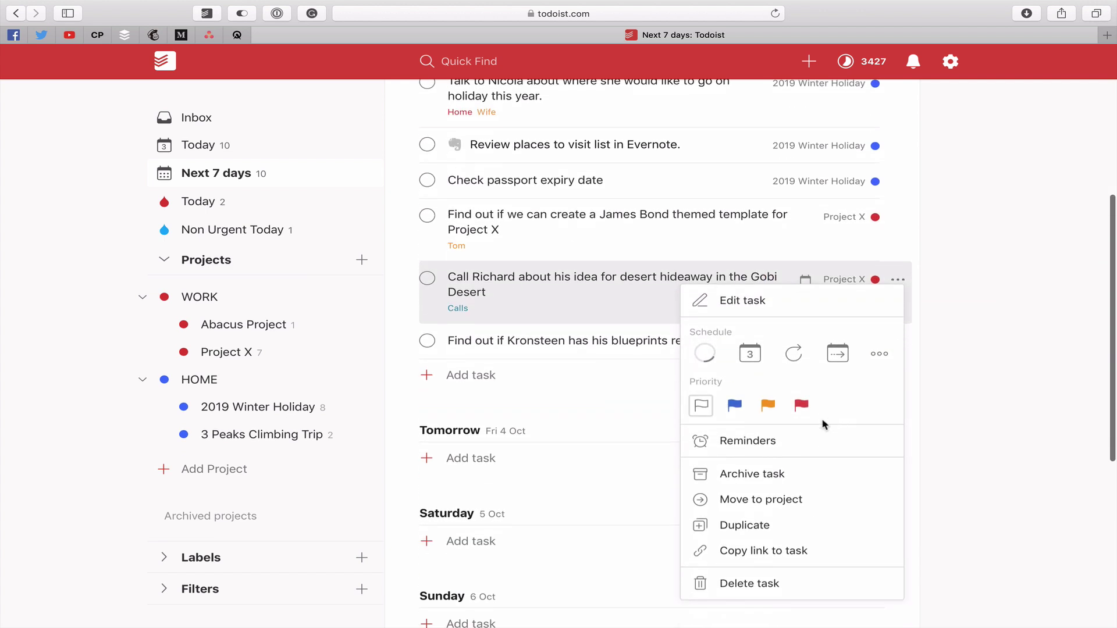
left_click(735, 404)
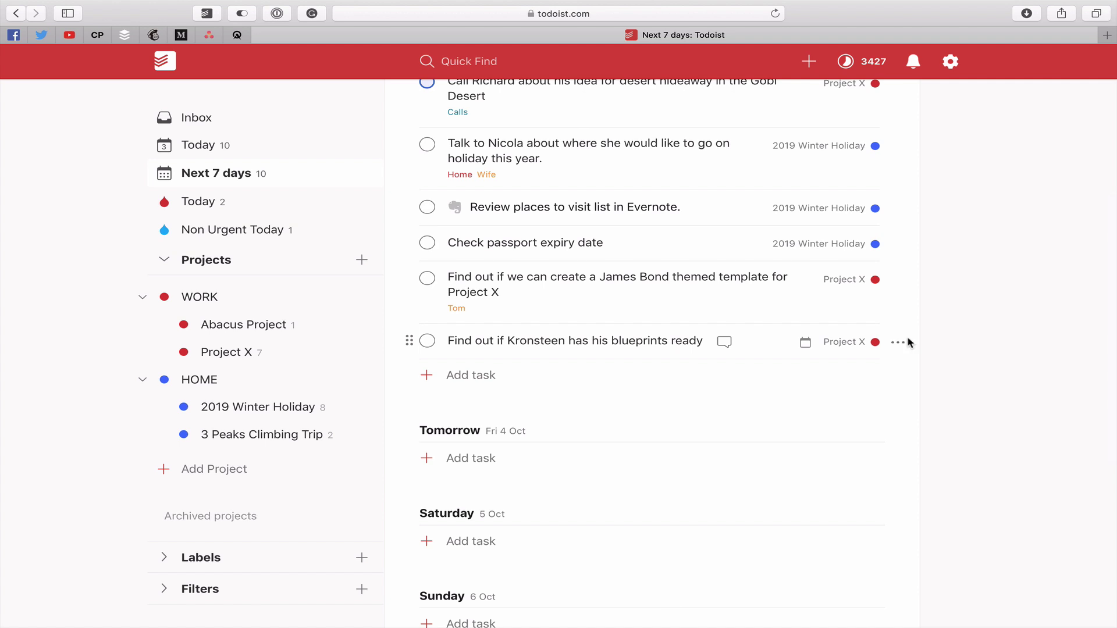
scroll(907, 343, "up", 3)
left_click(896, 349)
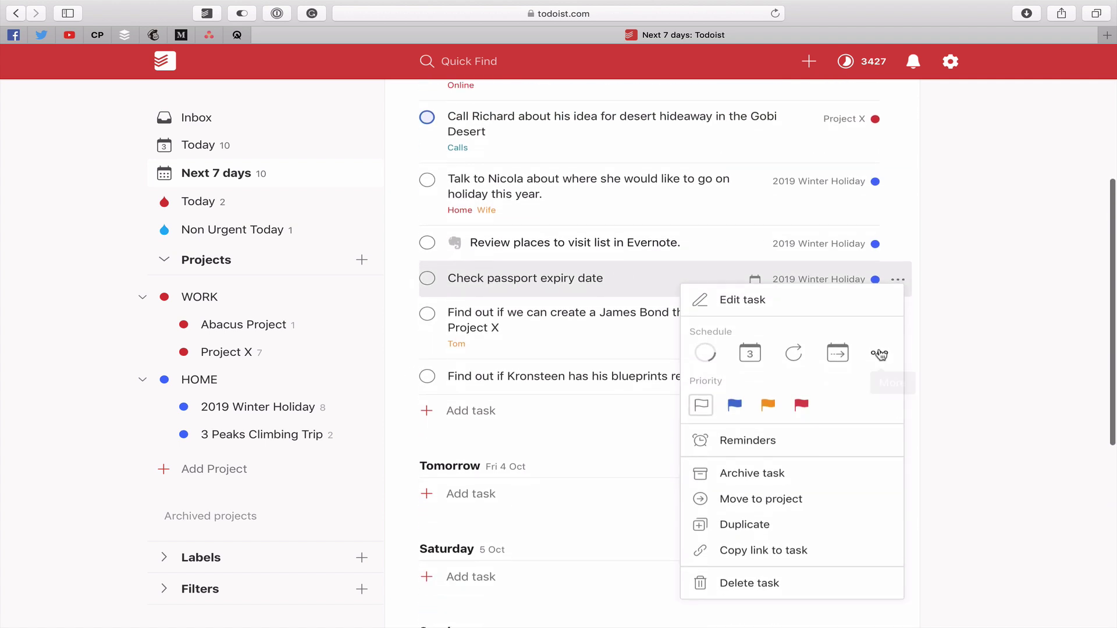
left_click(805, 404)
- Reset all six flagged tasks, from "Check passport expiry date" through the desert hideaway call, to Priority 4 in one batch
scroll(836, 407, "up", 10)
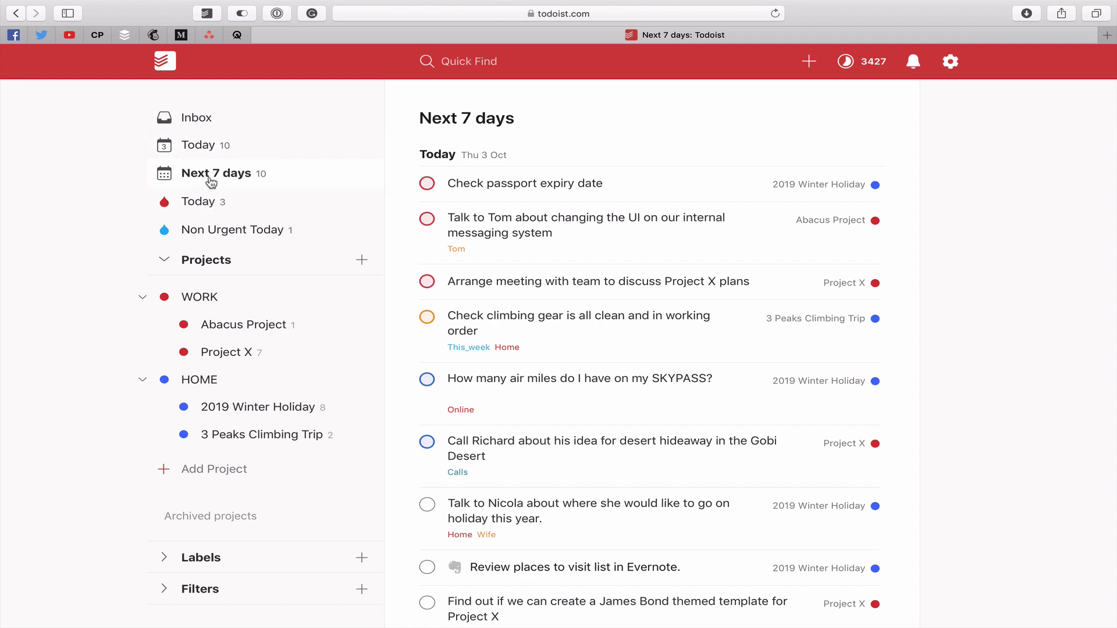
scroll(210, 182, "up", 5)
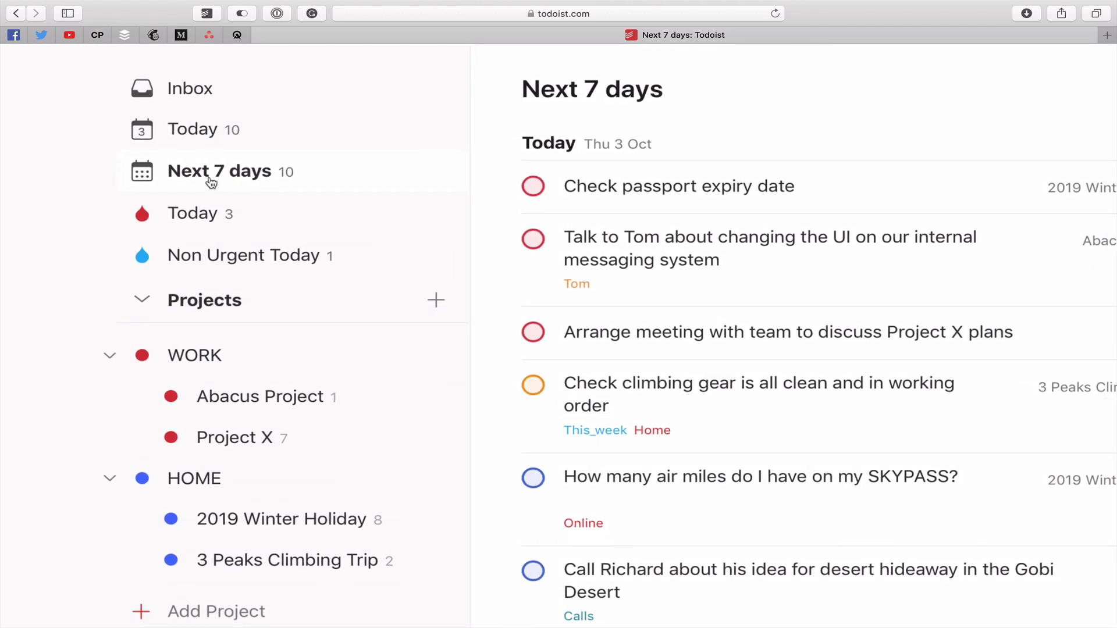
scroll(211, 182, "down", 5)
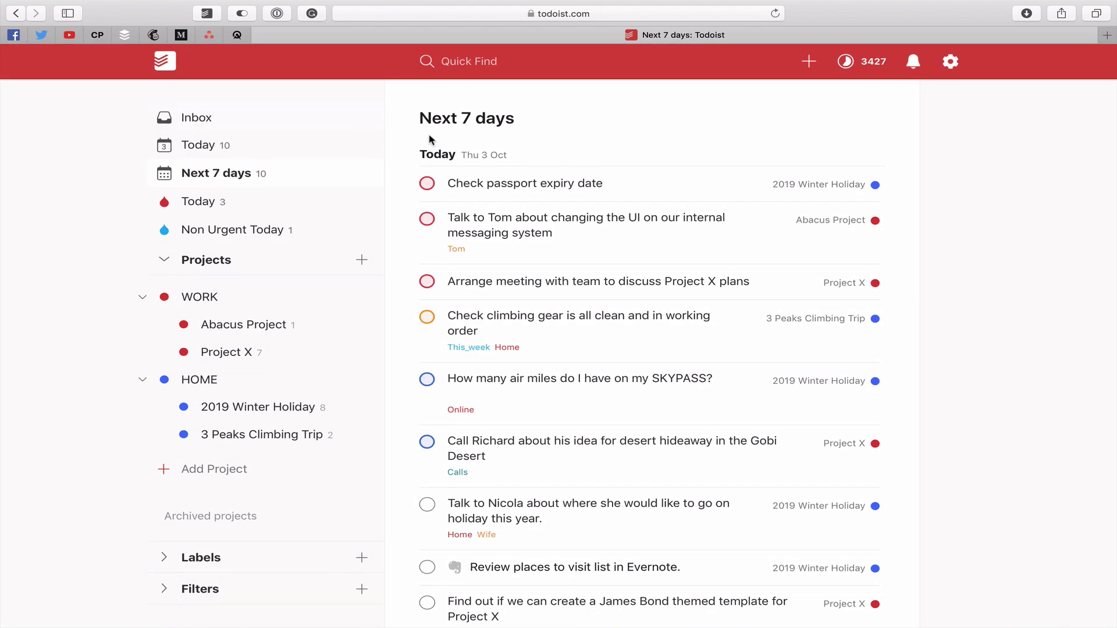
left_click(407, 182, "shift")
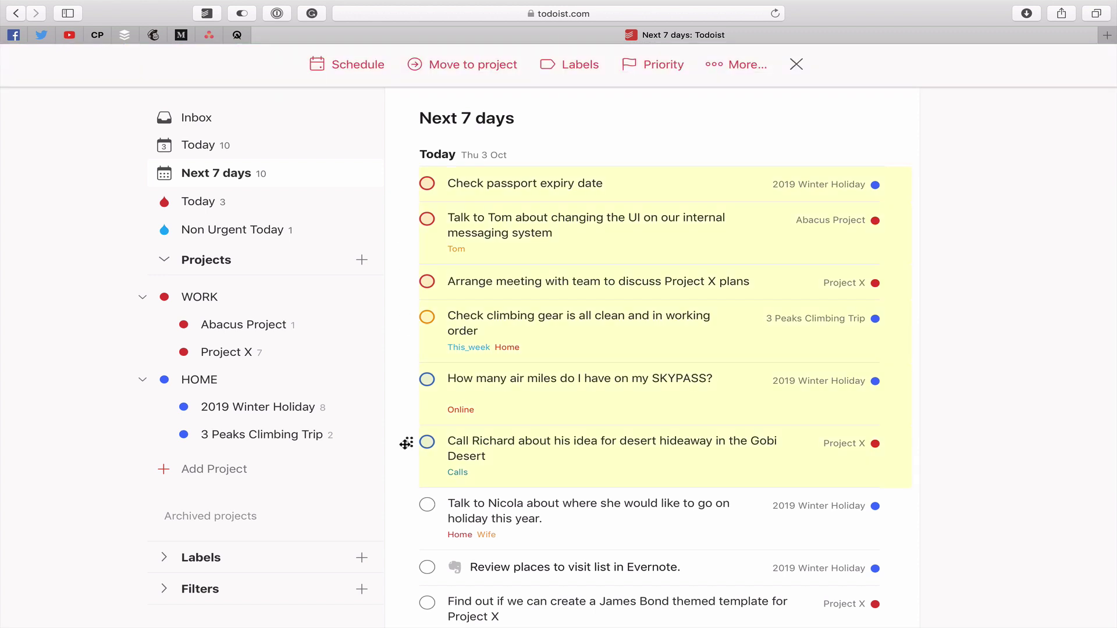
left_click(668, 69)
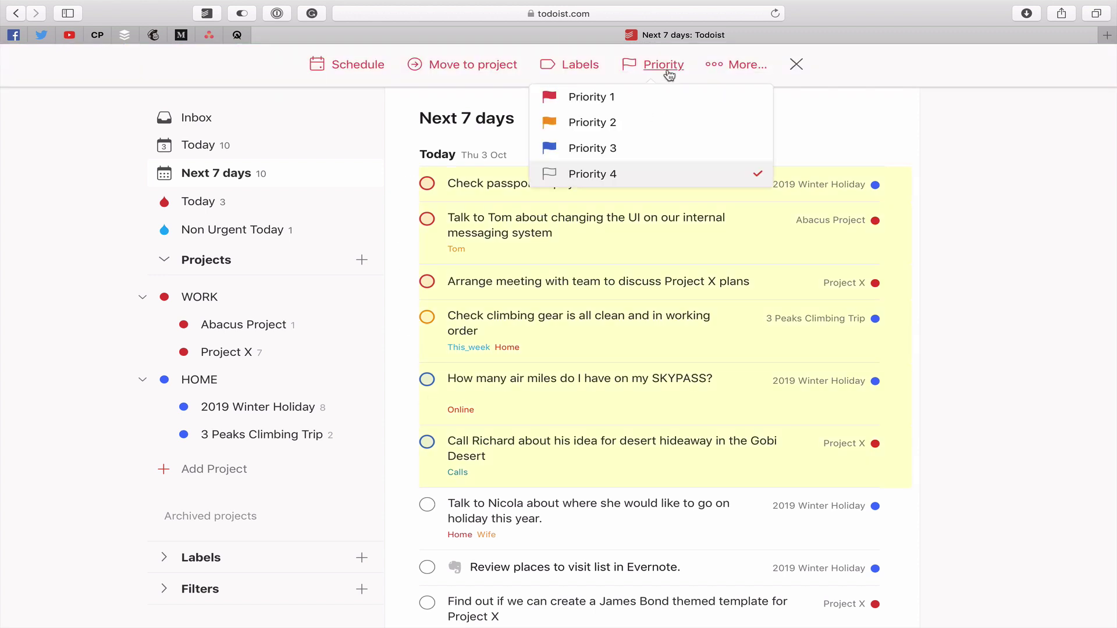
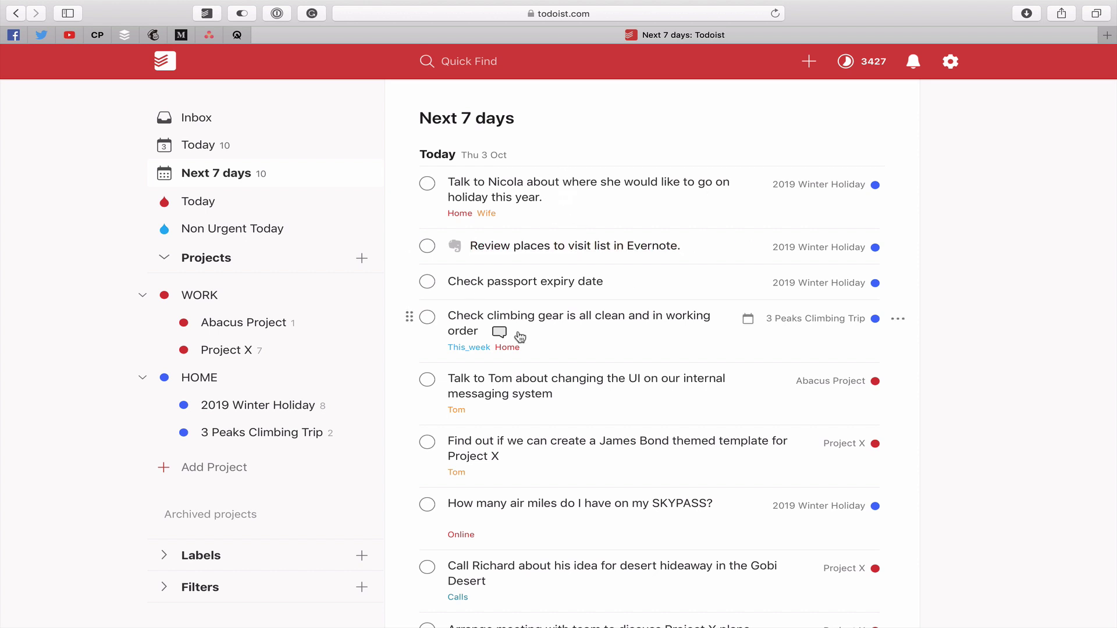
- Set "Check passport expiry date" and the Abacus Project task about the internal messaging system's UI to Priority 1
left_click(897, 285)
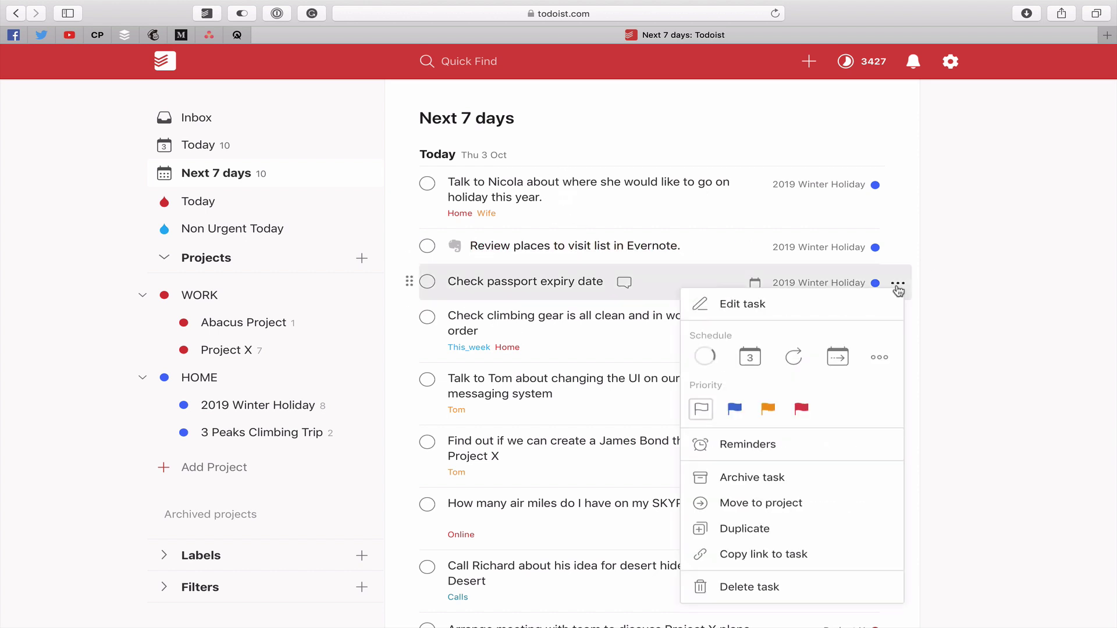
left_click(801, 409)
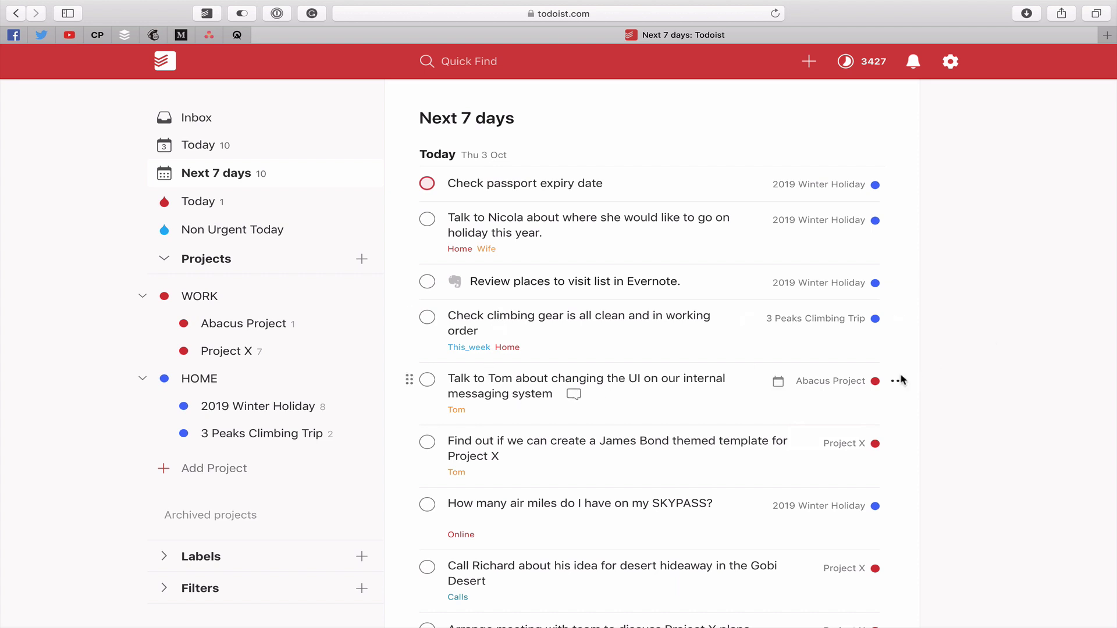
left_click(902, 381)
left_click(803, 401)
scroll(1009, 344, "up", 3)
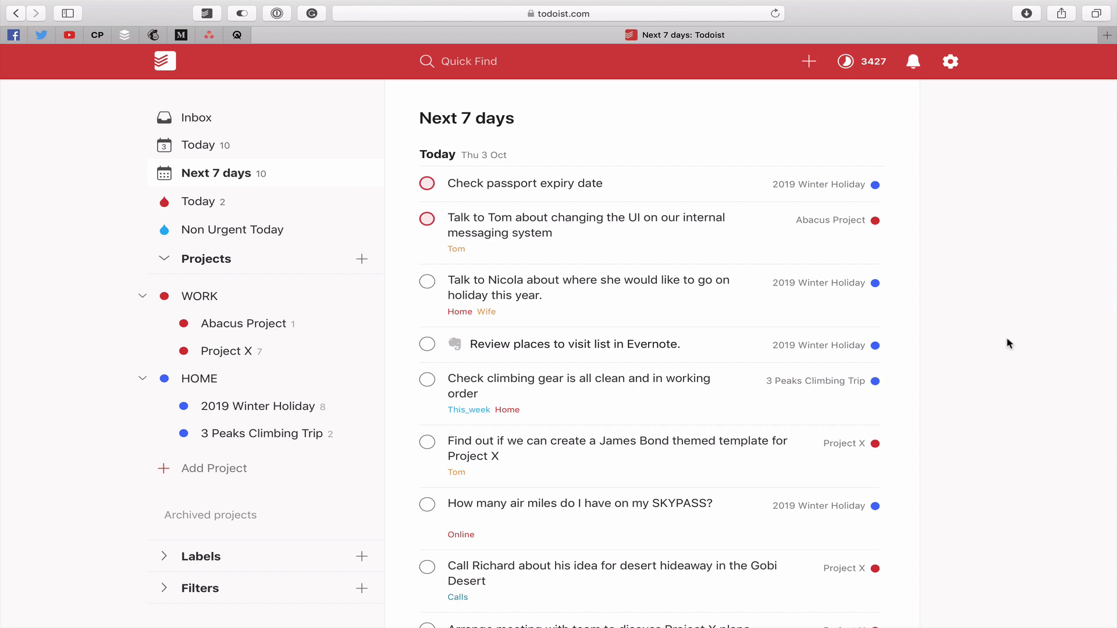
- Set the Project X tasks about the desert hideaway call, the team meeting and the blueprints to Priority 2
scroll(1010, 344, "down", 2)
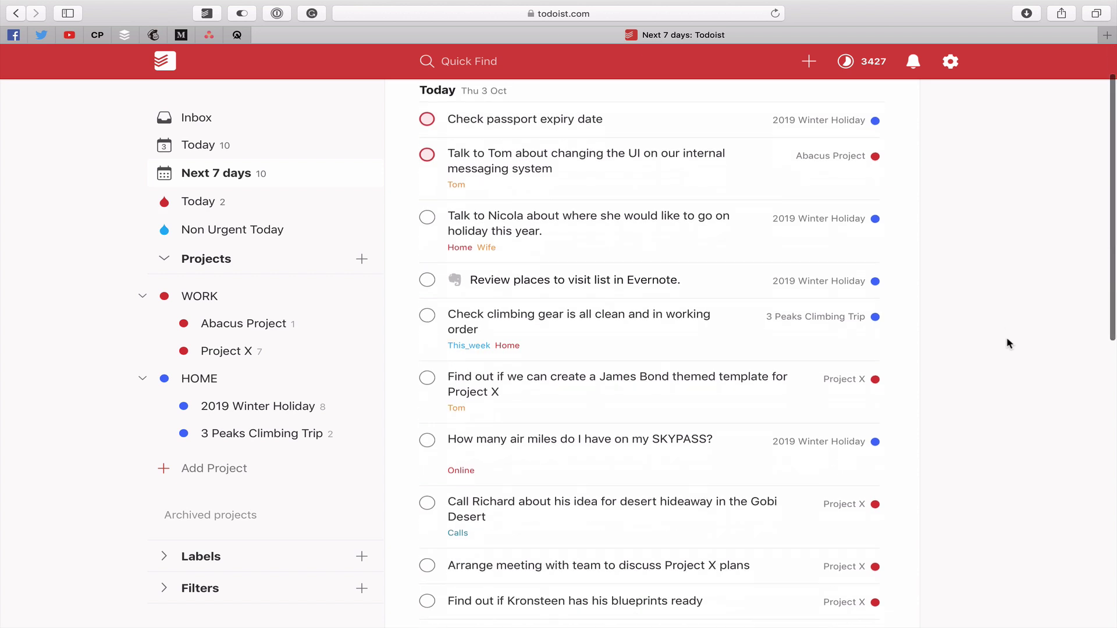
scroll(966, 416, "down", 5)
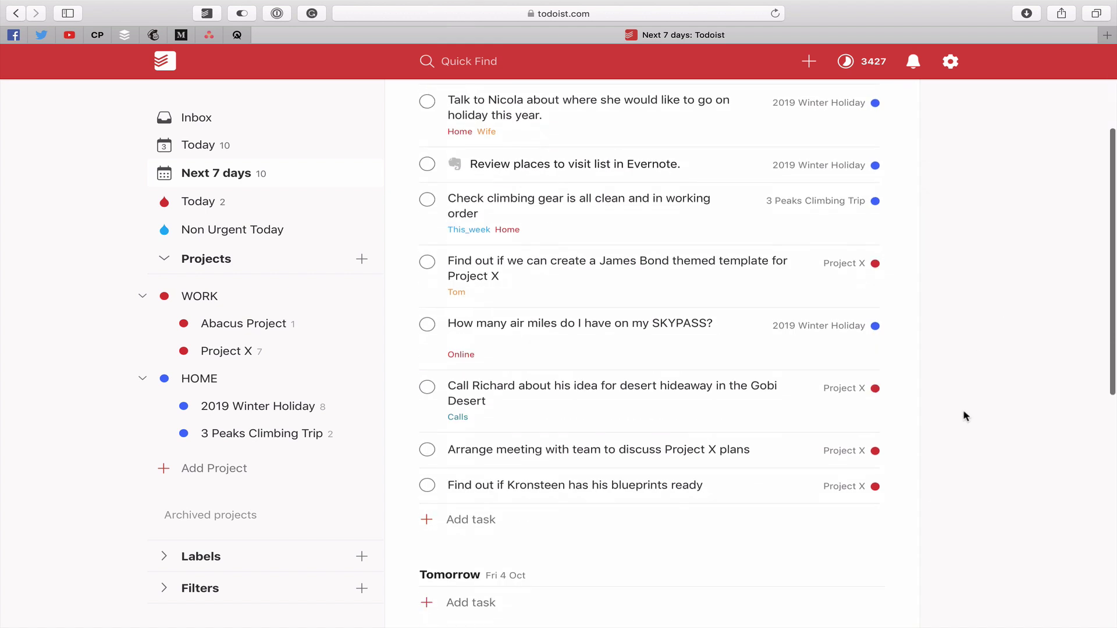
left_click(898, 389)
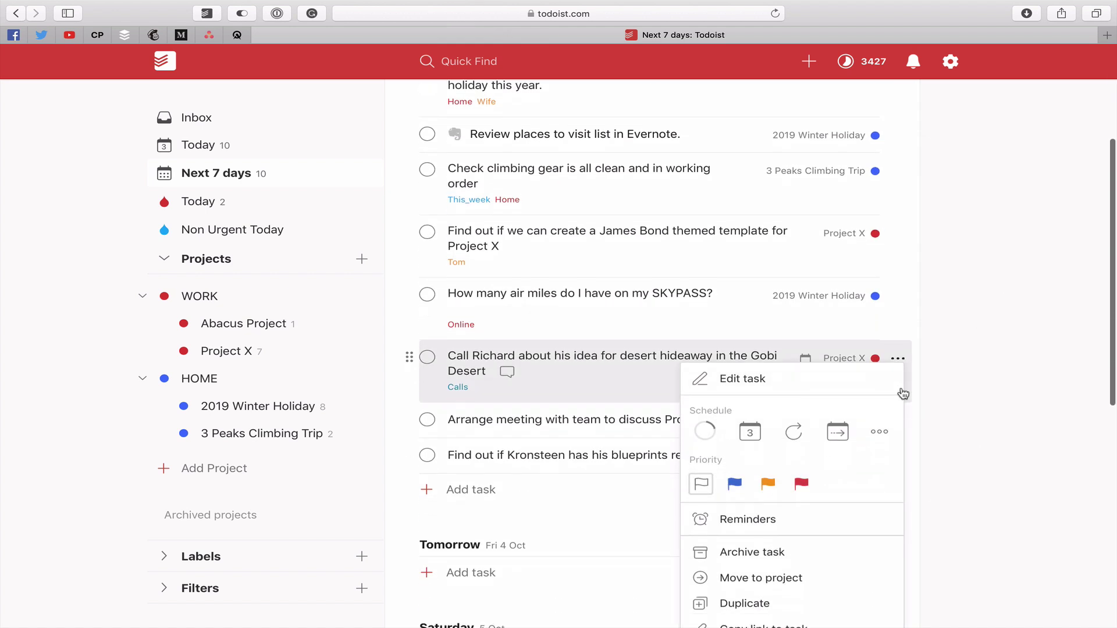
left_click(773, 408)
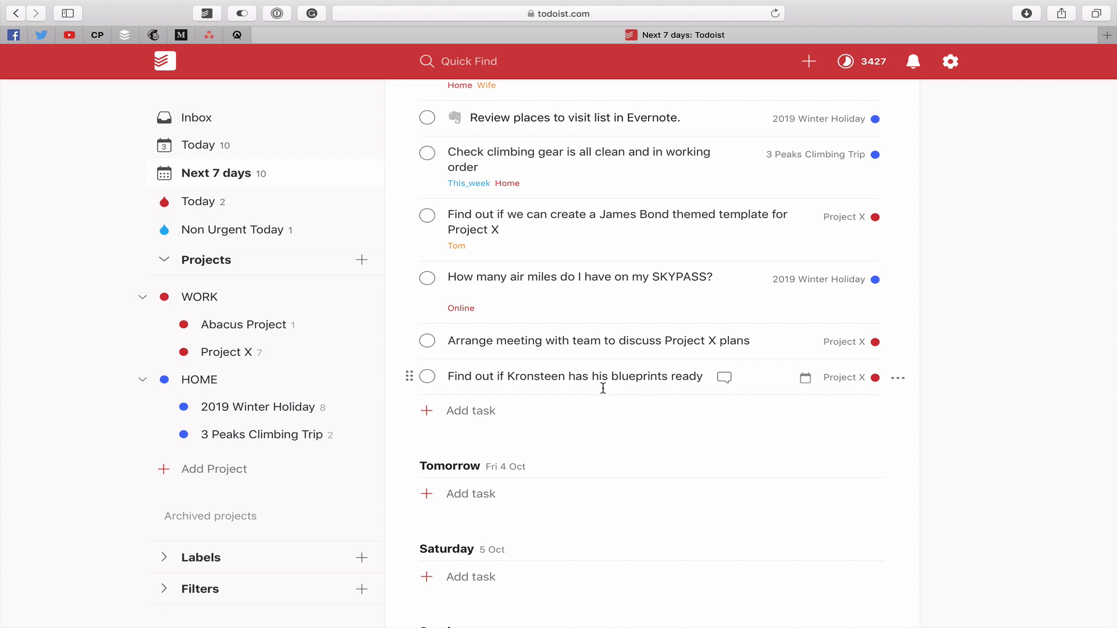
left_click(900, 342)
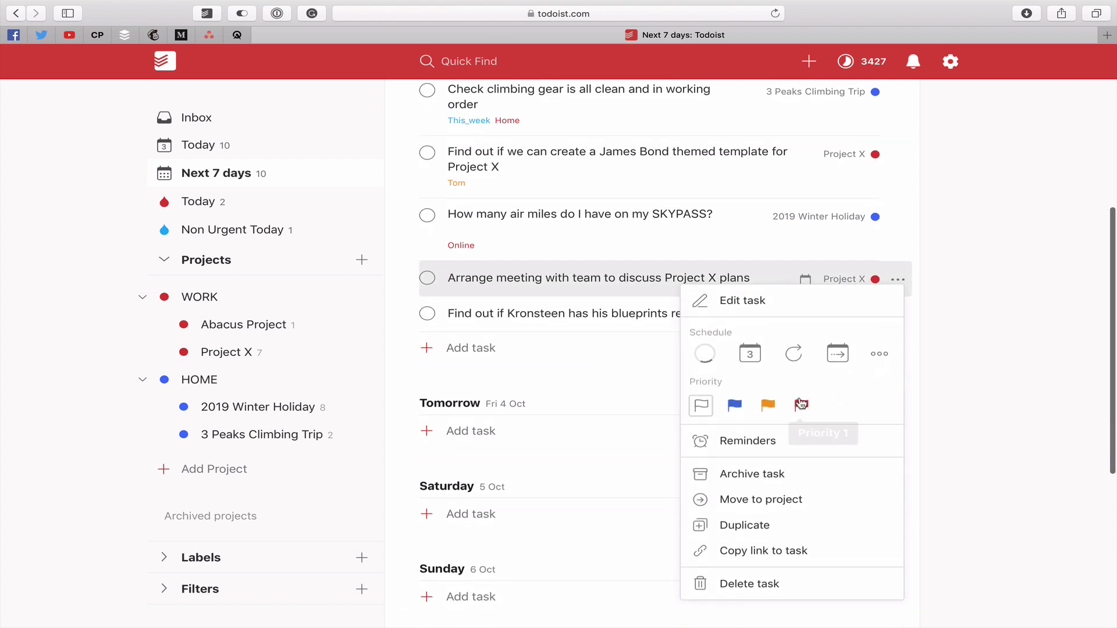
left_click(766, 407)
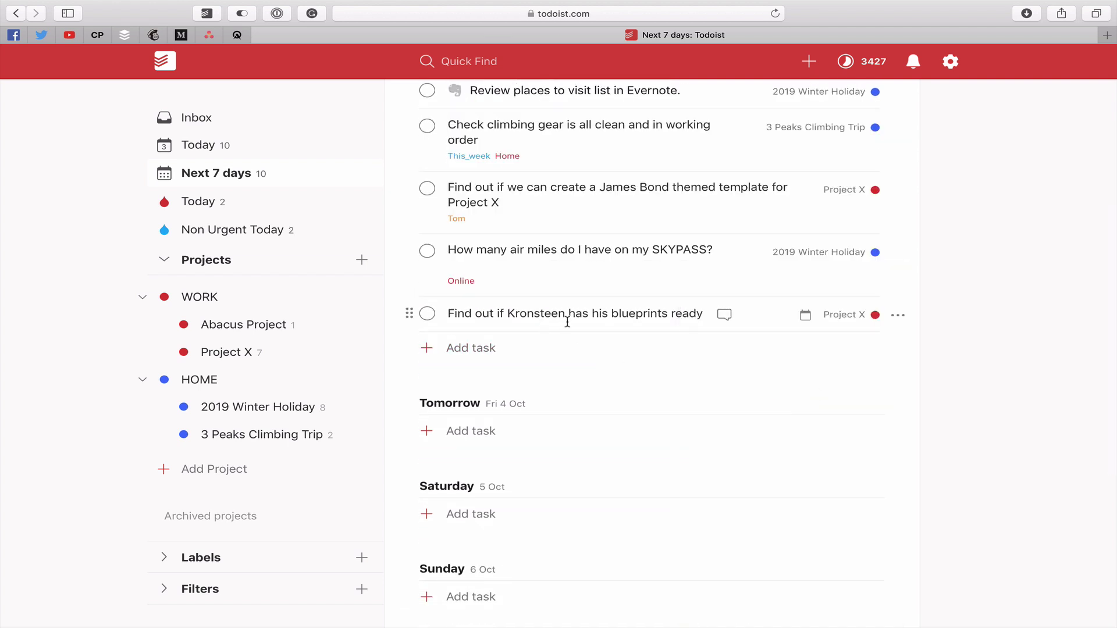
left_click(902, 315)
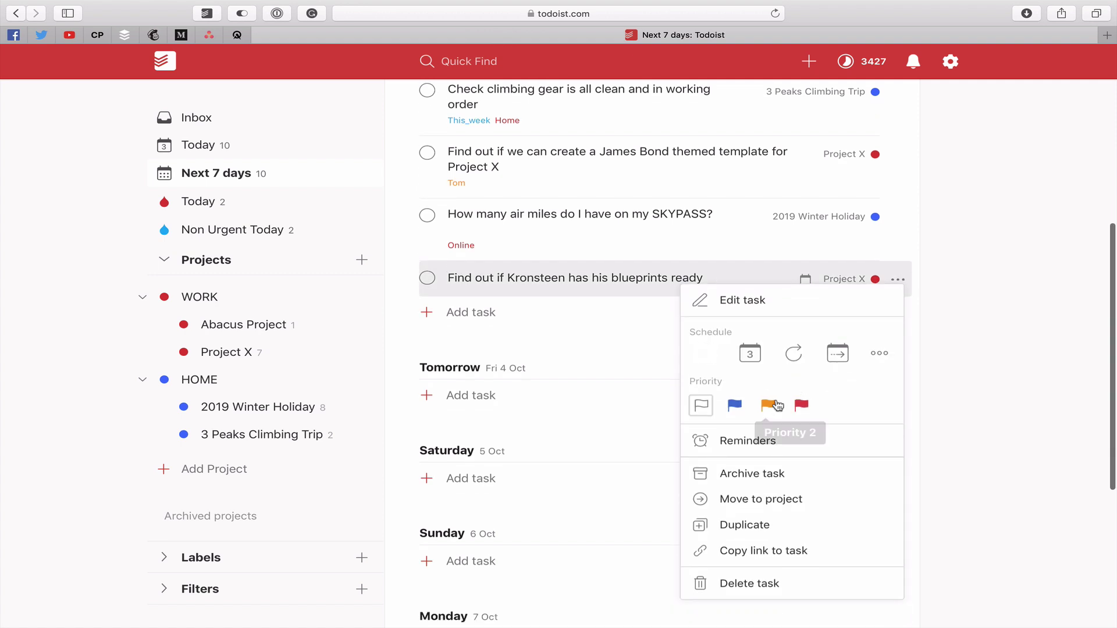
left_click(768, 421)
- Set the James Bond themed template task and "How many air miles do I have on my SKYPASS?" to Priority 3
scroll(865, 362, "up", 6)
scroll(865, 362, "up", 2)
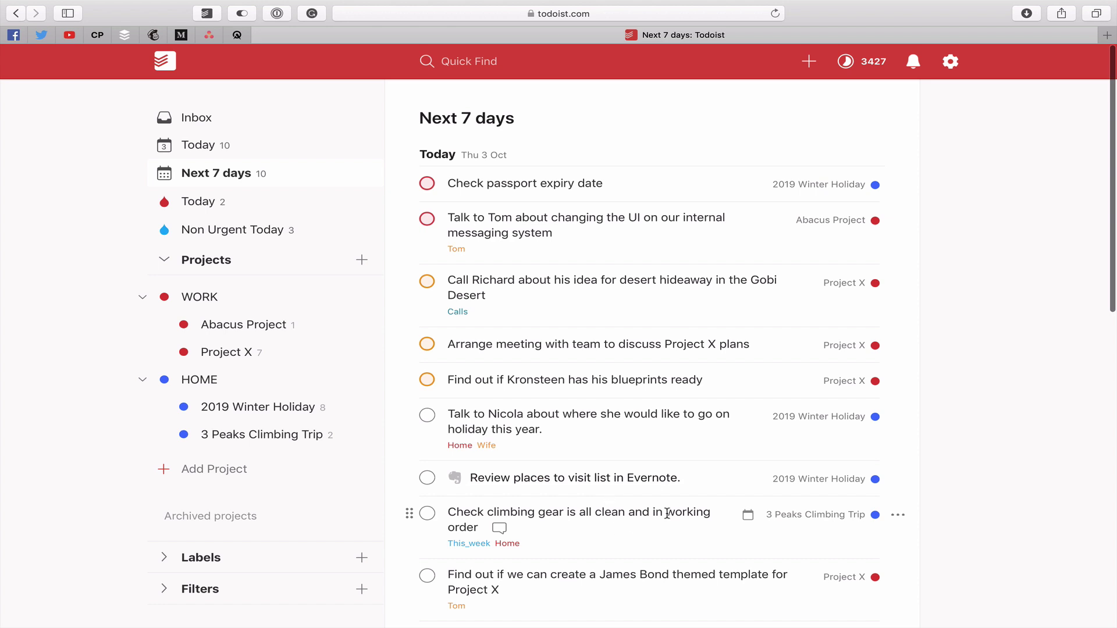
left_click(897, 515)
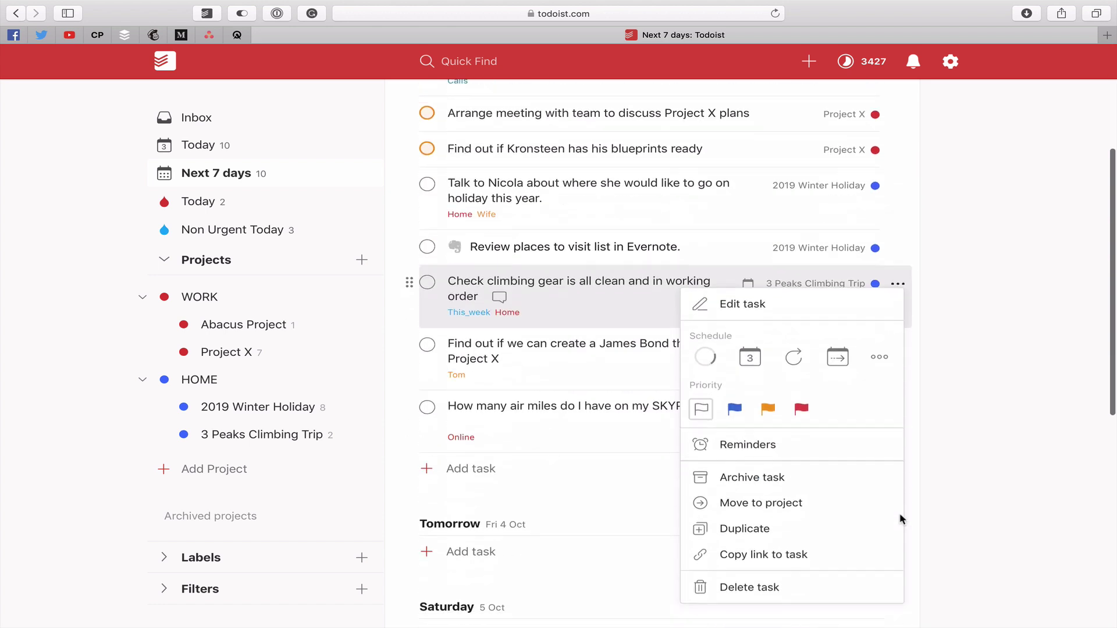
left_click(701, 406)
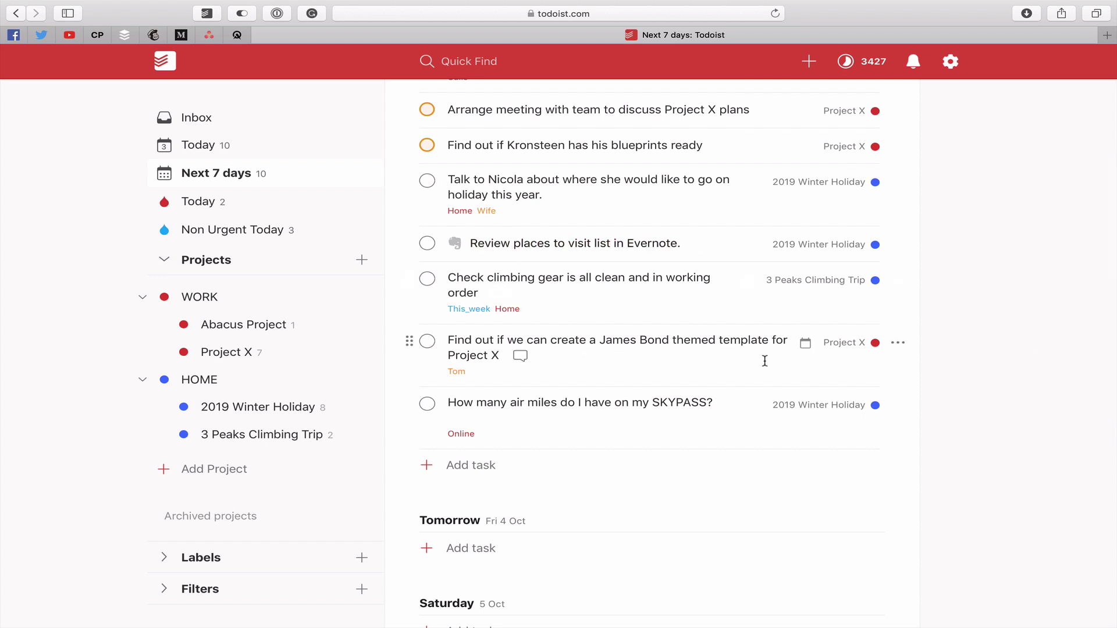
left_click(897, 342)
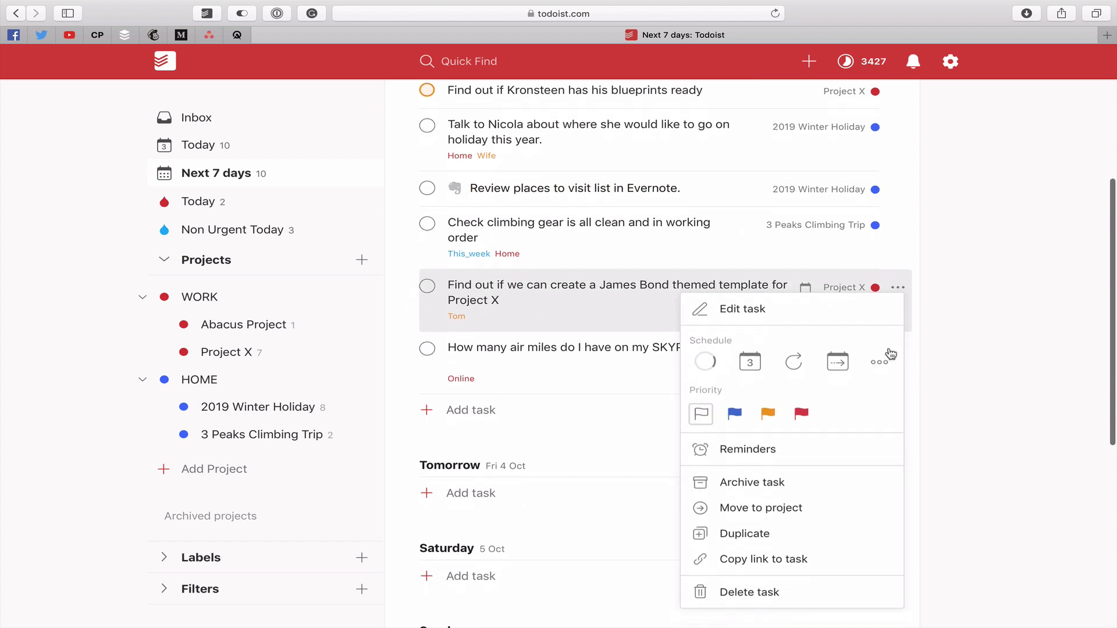
left_click(726, 407)
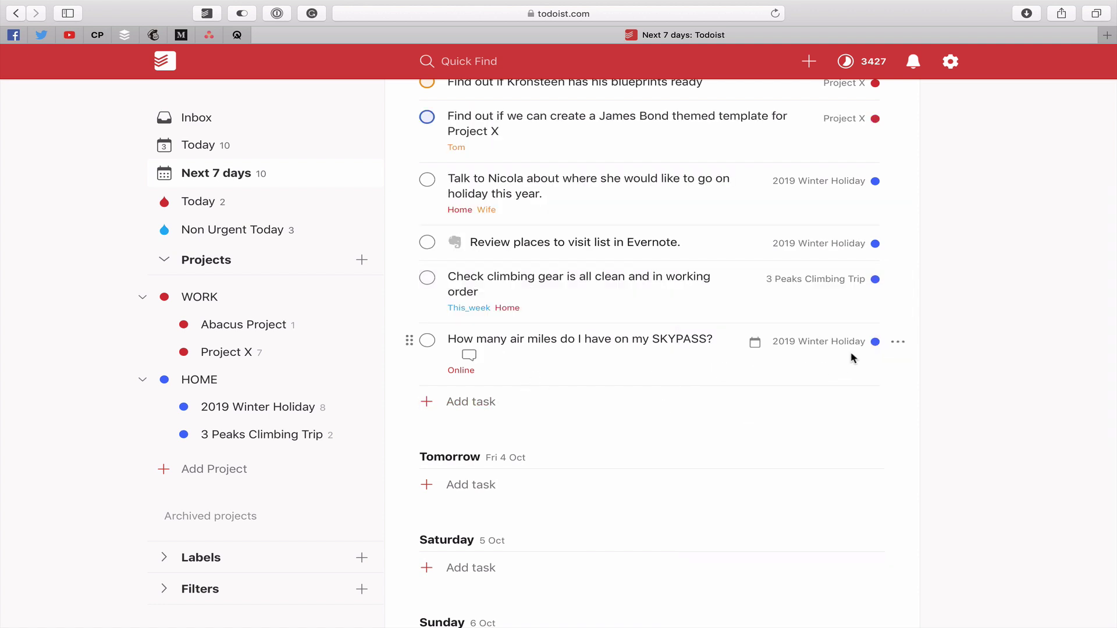
left_click(897, 343)
left_click(727, 407)
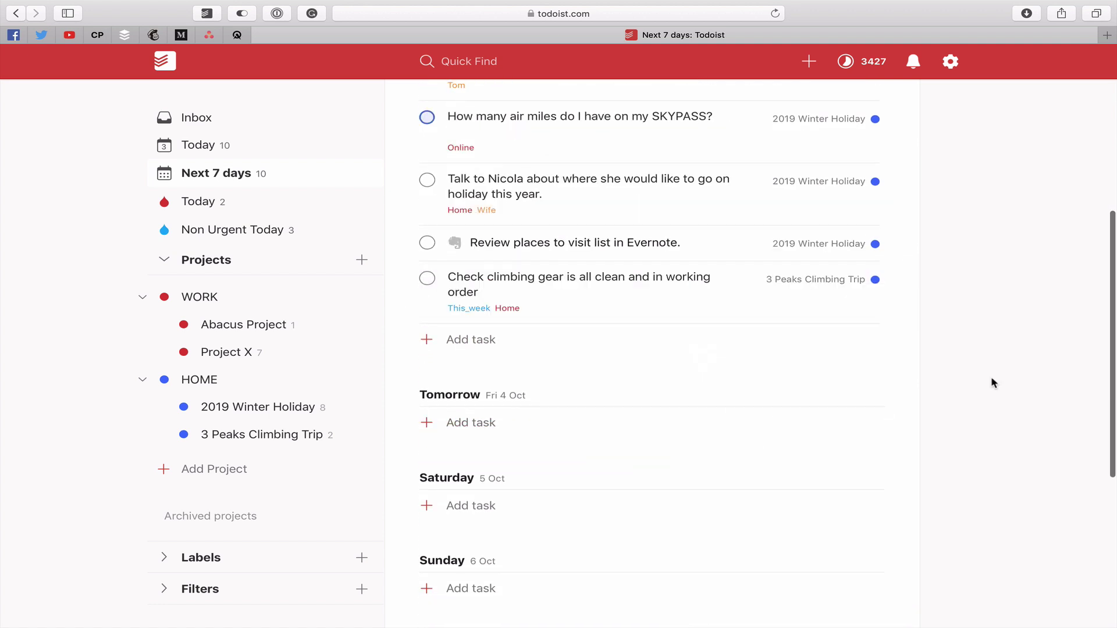
- Open the Today view and reset its seven flagged tasks, from the passport check through the SKYPASS question, to Priority 4 together
scroll(989, 372, "up", 6)
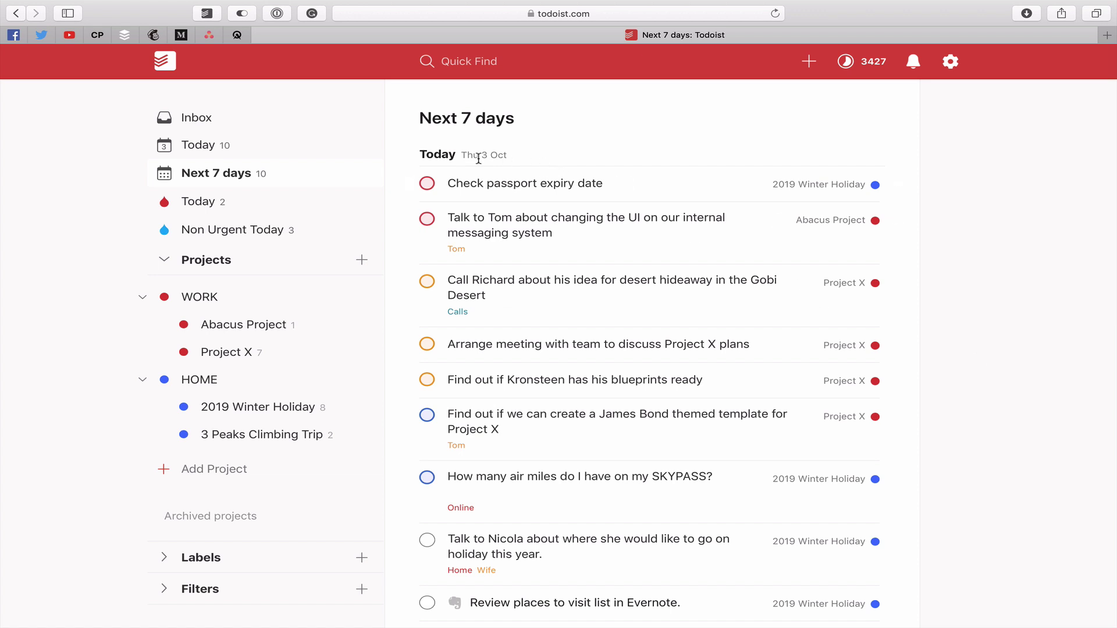
left_click(210, 147)
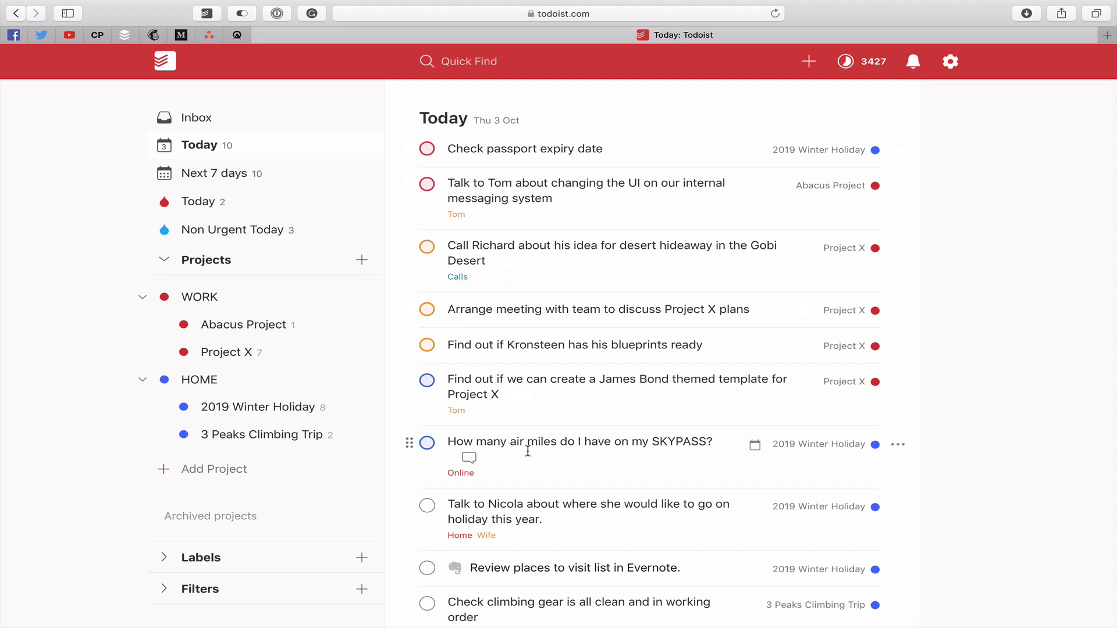
scroll(511, 438, "down", 5)
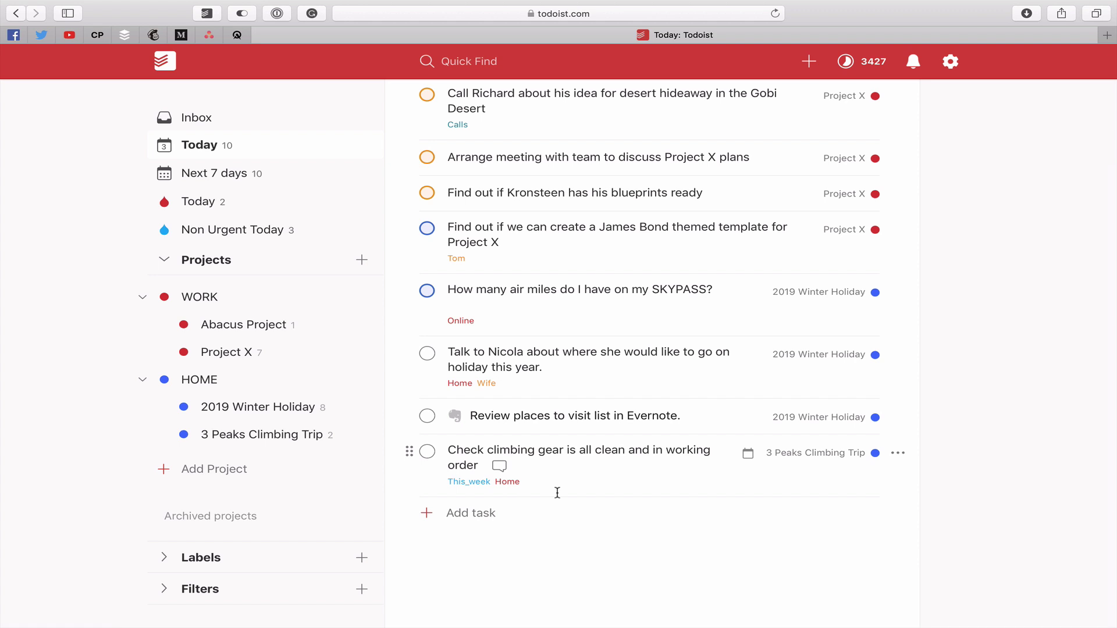
scroll(557, 493, "up", 5)
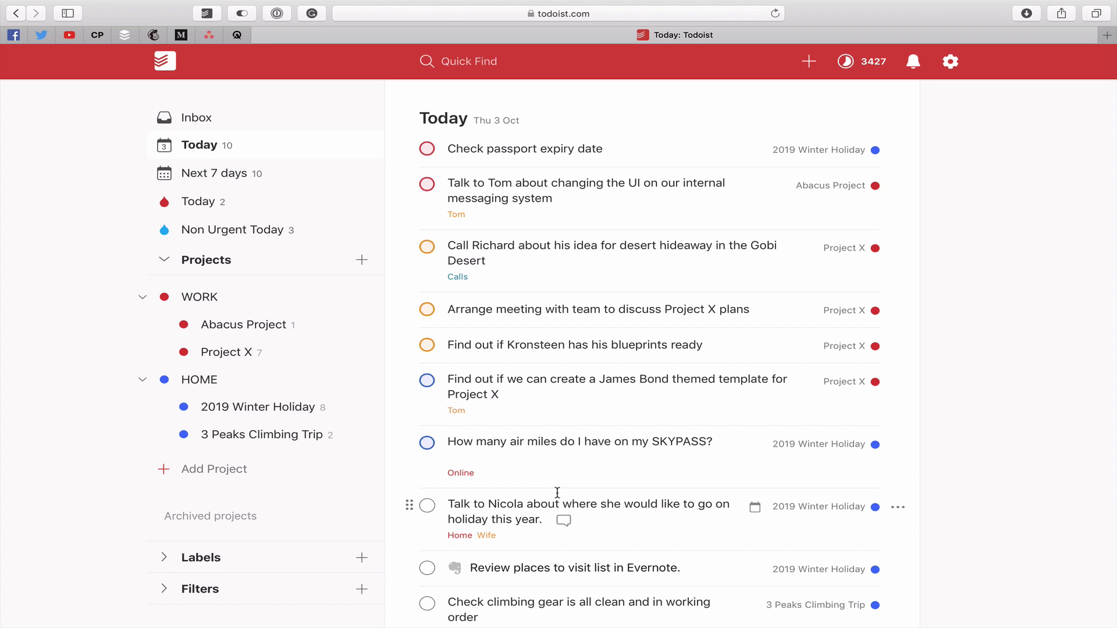
left_click(407, 148)
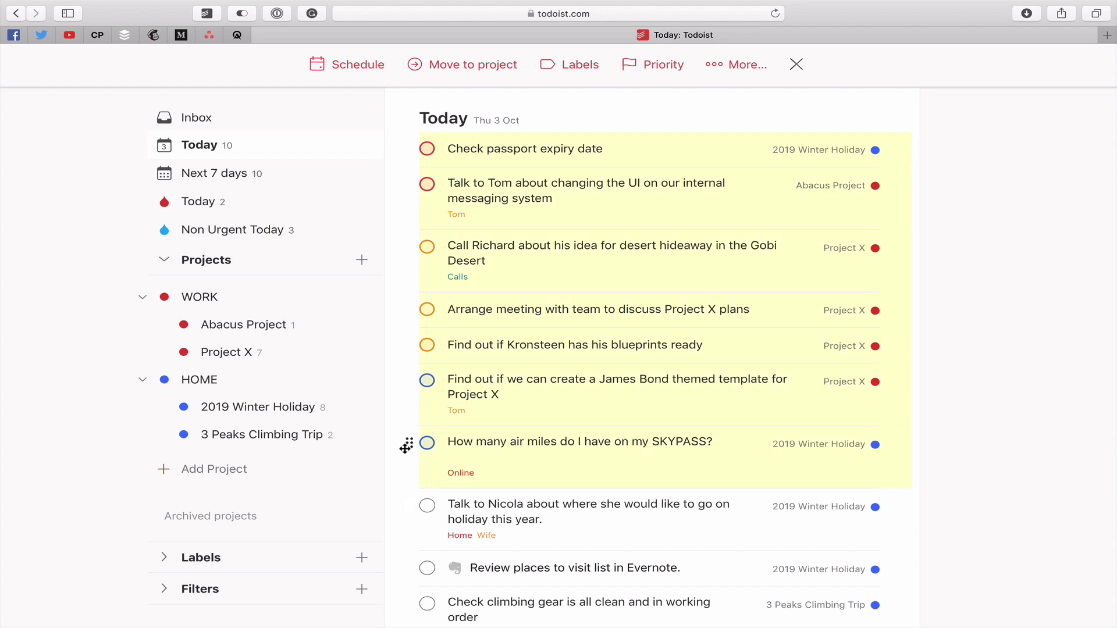
left_click(669, 66)
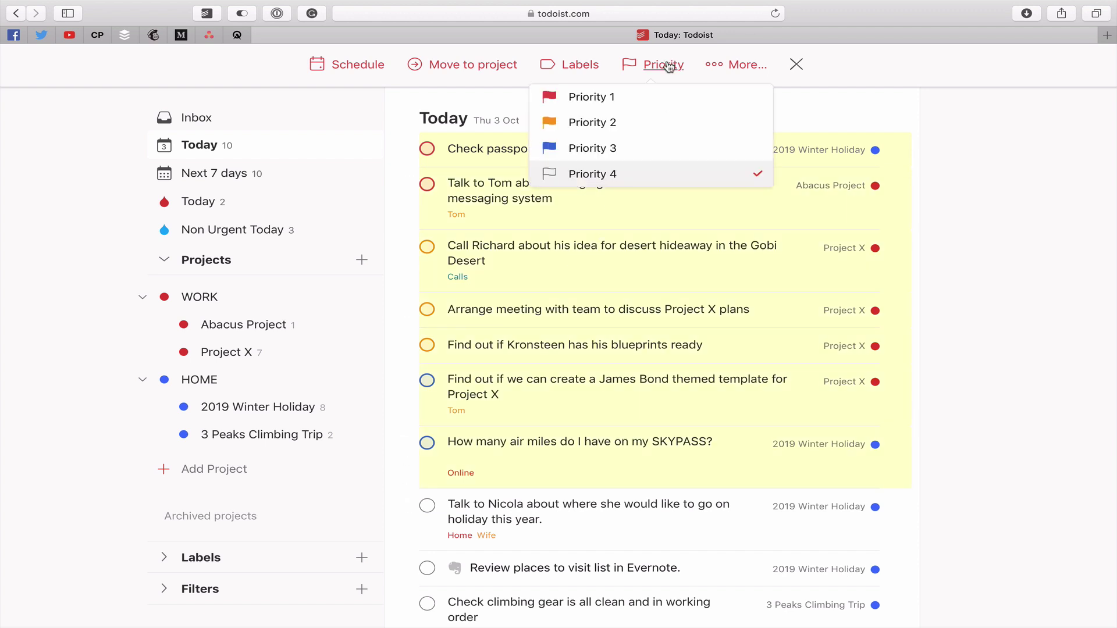
left_click(627, 174)
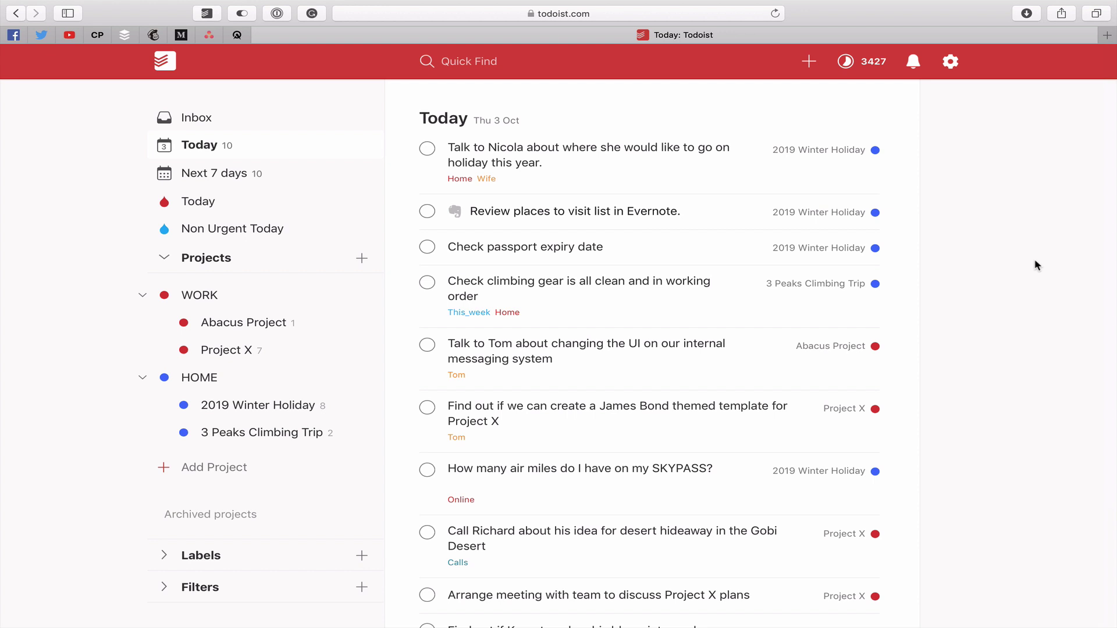
- Set the 2019 Winter Holiday tasks about discussing this year's destination and "Review places to visit list in Evernote." to Priority 1
mouse_move(899, 147)
left_click(899, 146)
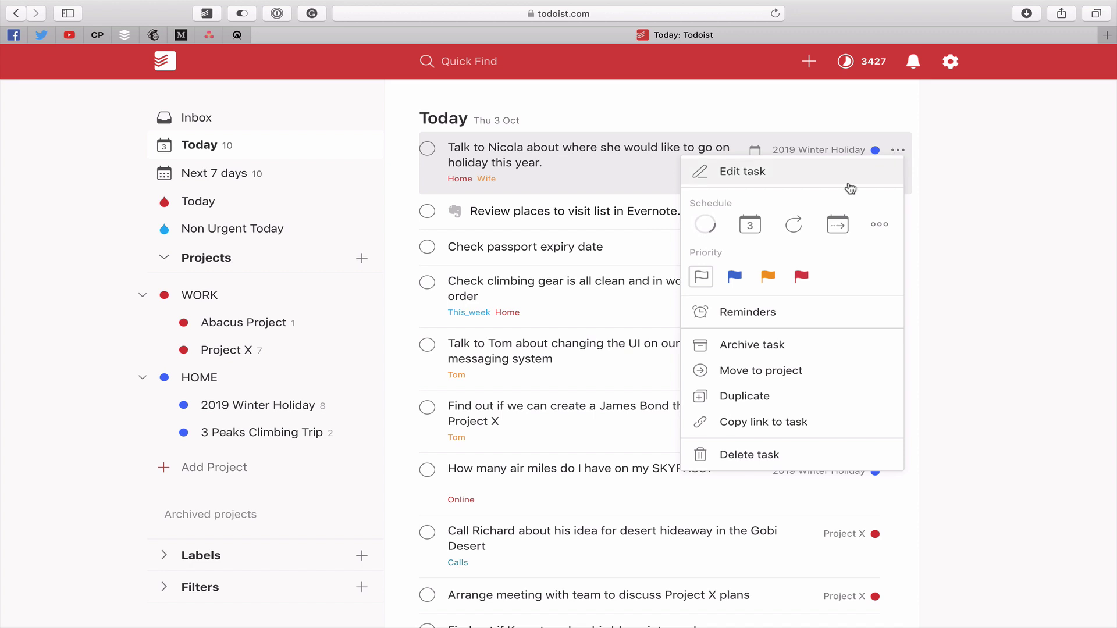
left_click(807, 275)
left_click(898, 212)
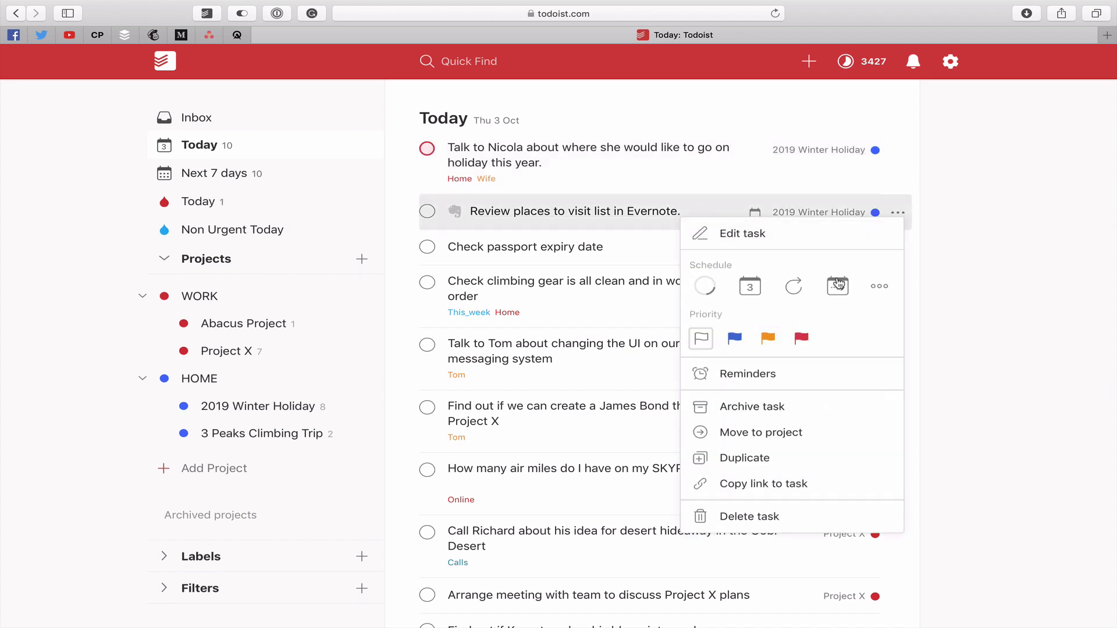
left_click(801, 338)
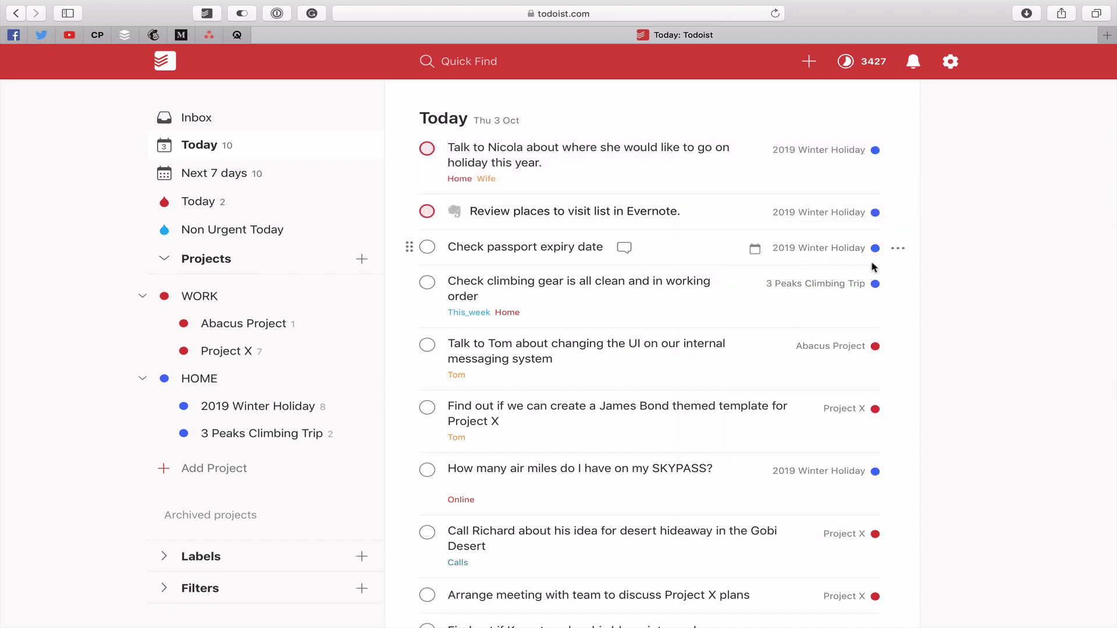
- Set the climbing gear check, the James Bond themed template task and the desert hideaway call to Priority 1
left_click(897, 284)
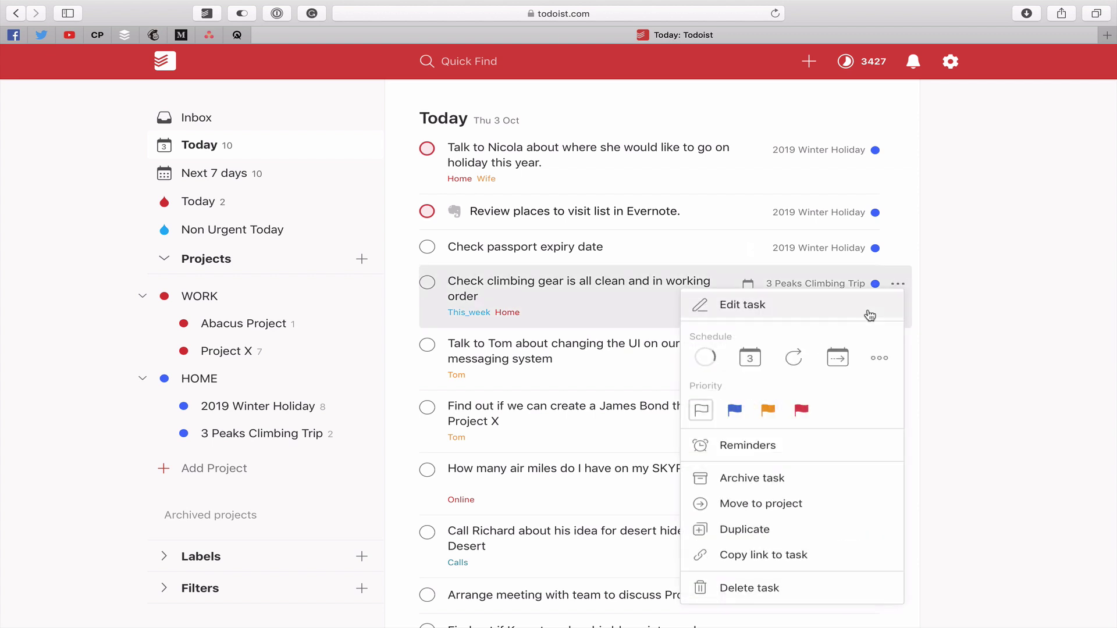
left_click(801, 409)
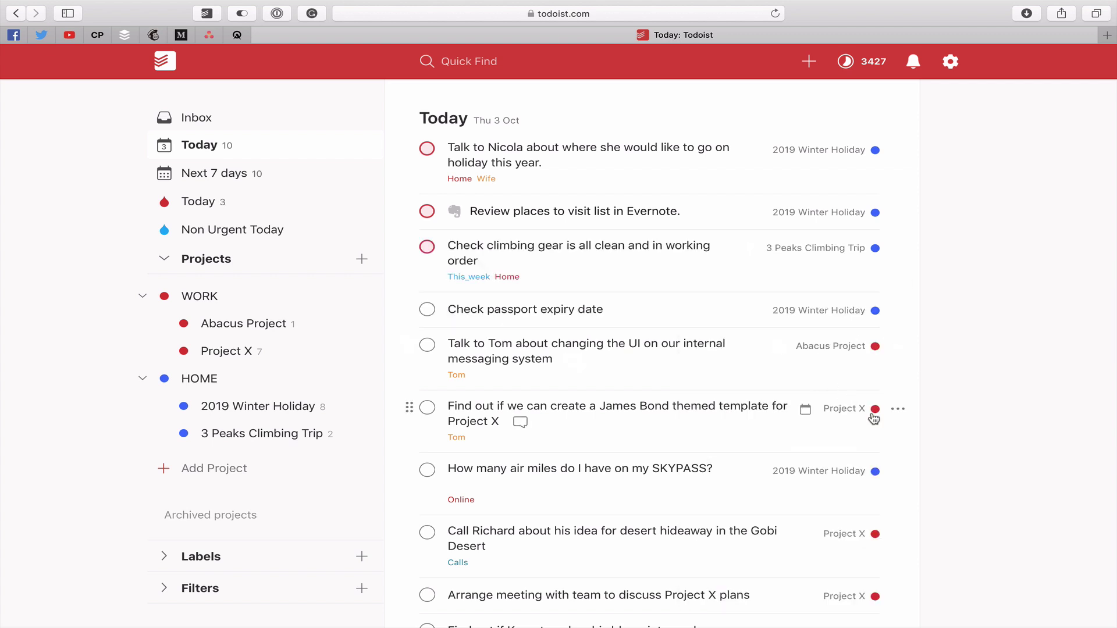
left_click(898, 408)
left_click(804, 410)
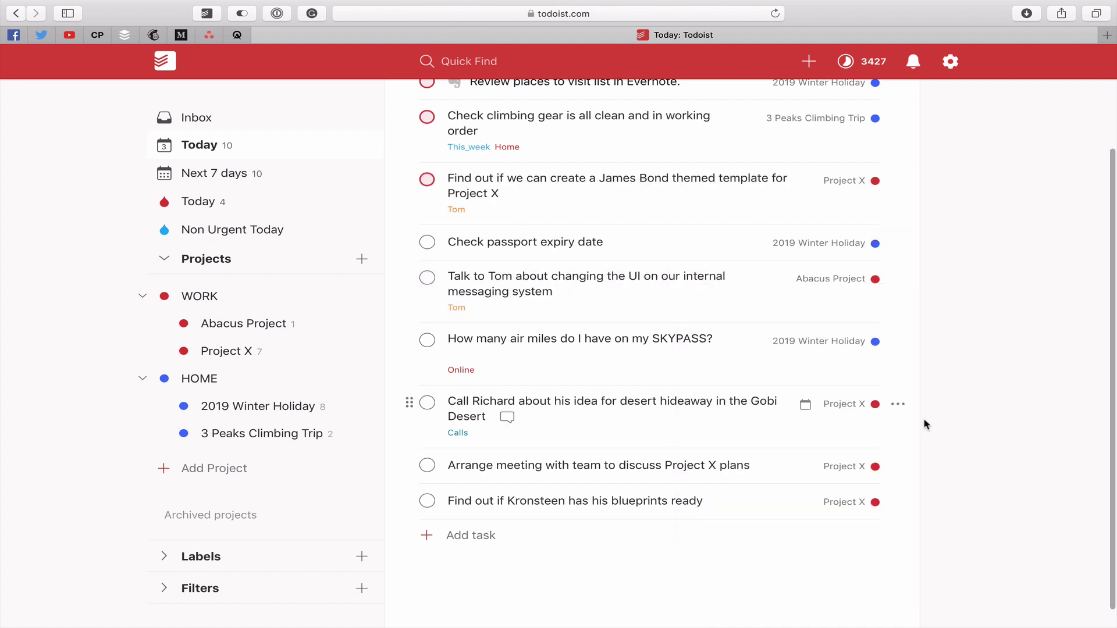
left_click(898, 404)
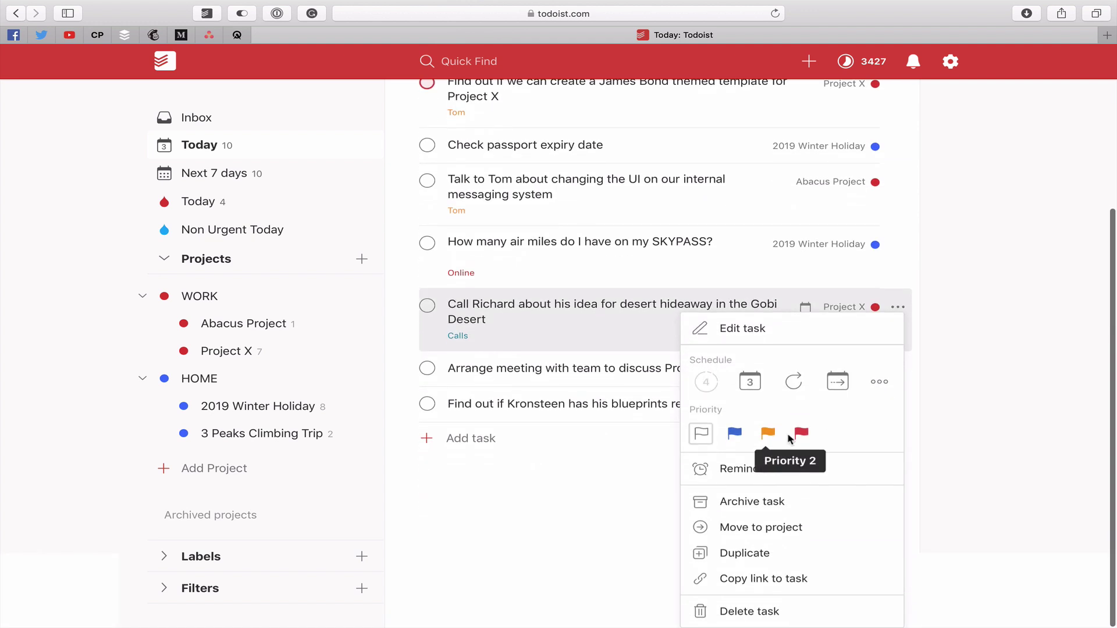
left_click(799, 435)
scroll(920, 374, "up", 3)
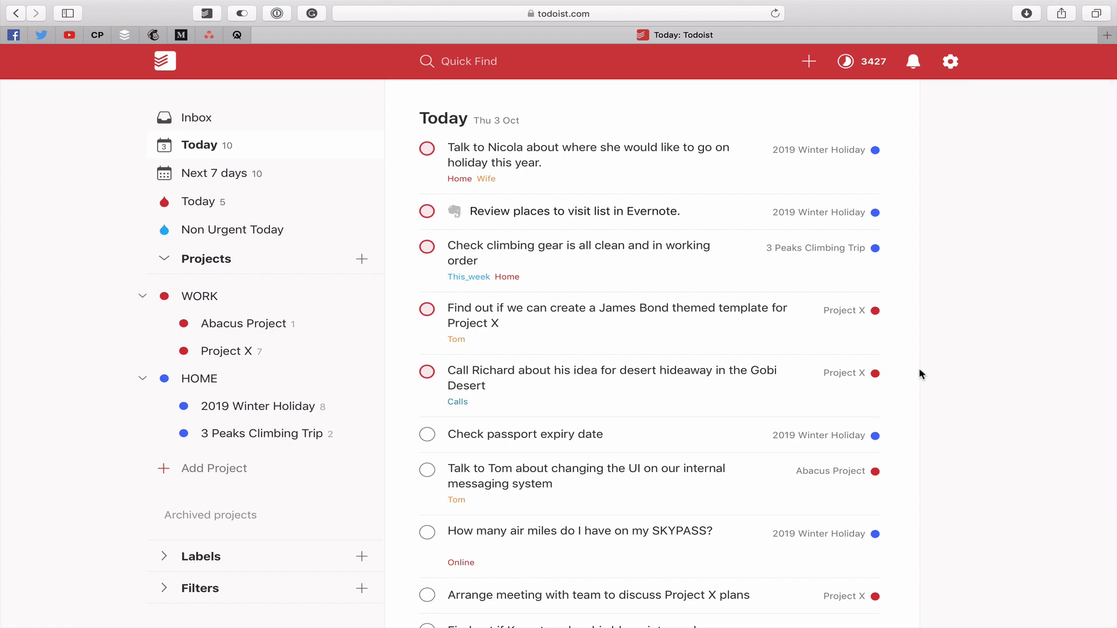
- Set "Check passport expiry date" and the Abacus Project task about changing the internal messaging system's UI to Priority 2
scroll(920, 374, "down", 3)
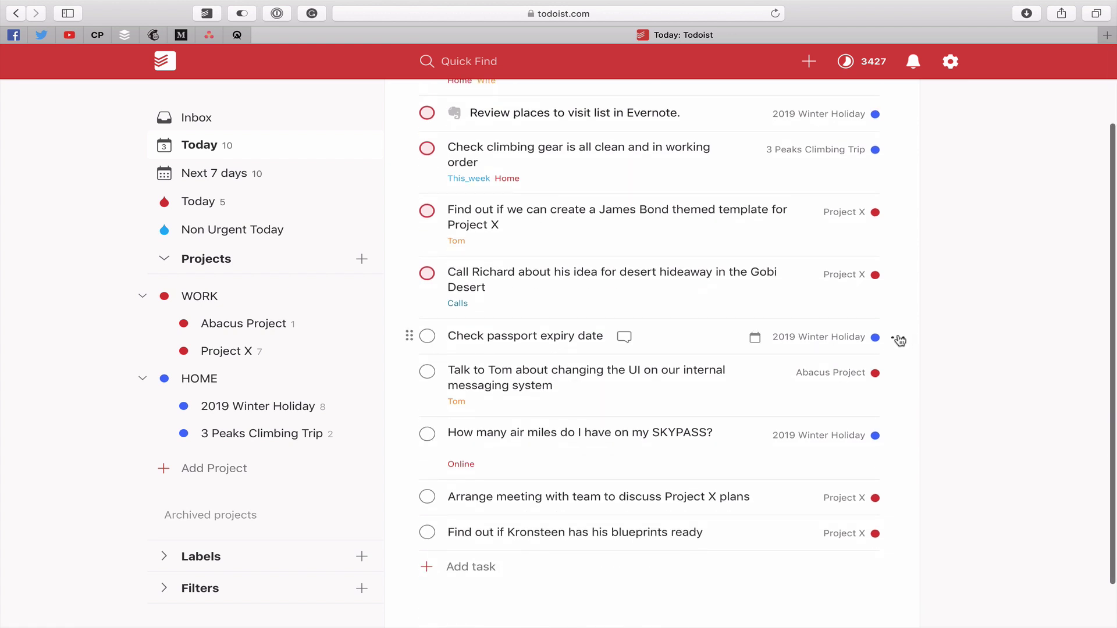
left_click(899, 338)
left_click(739, 407)
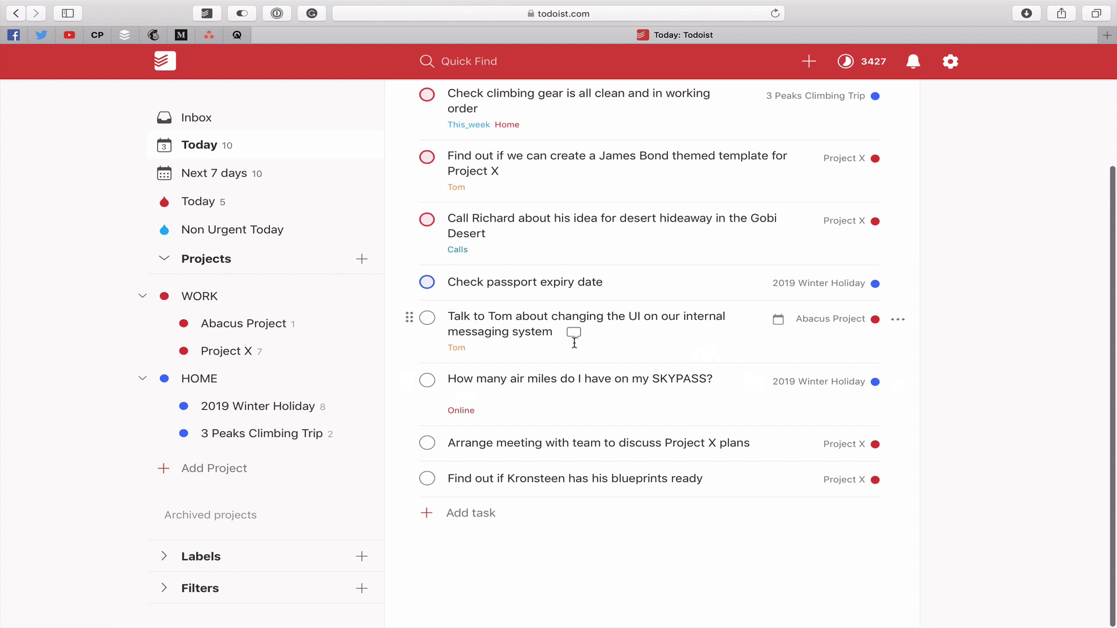
left_click(898, 320)
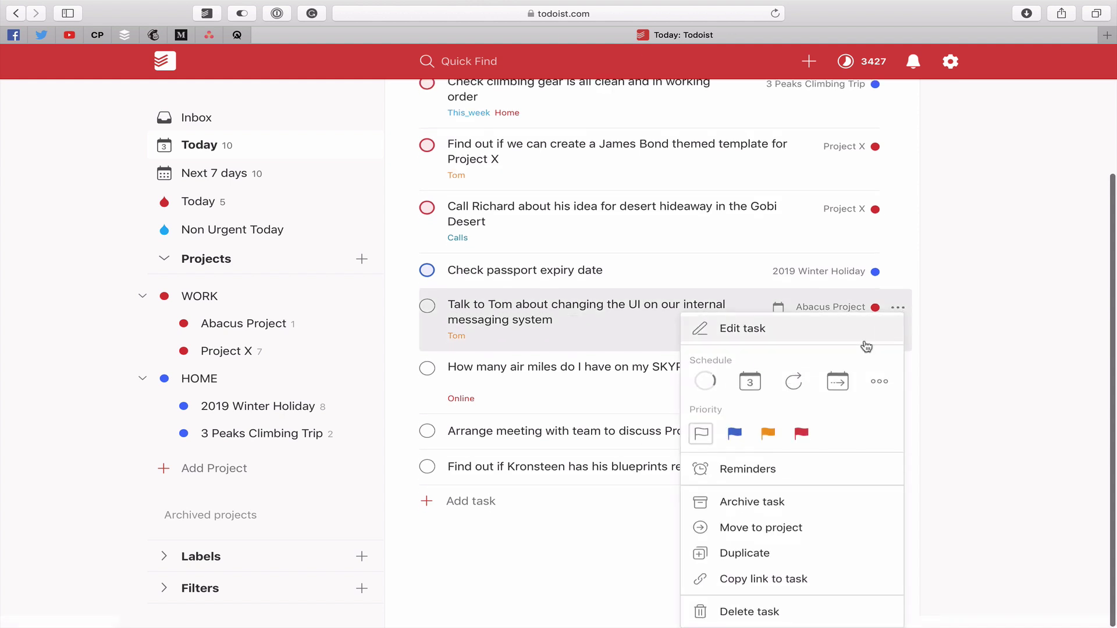
left_click(767, 433)
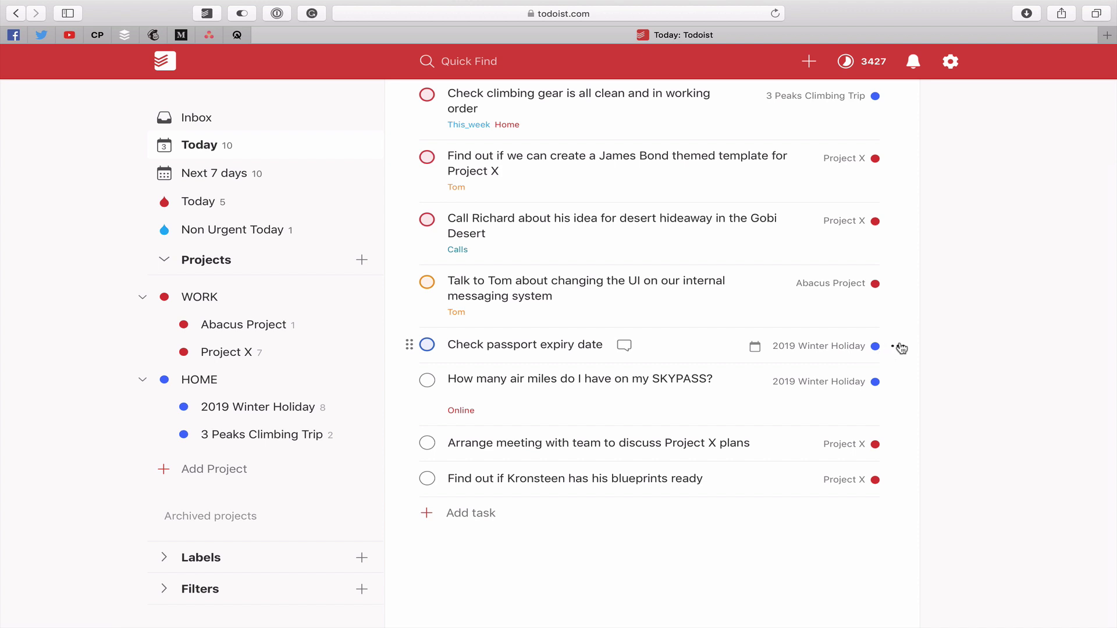
left_click(900, 348)
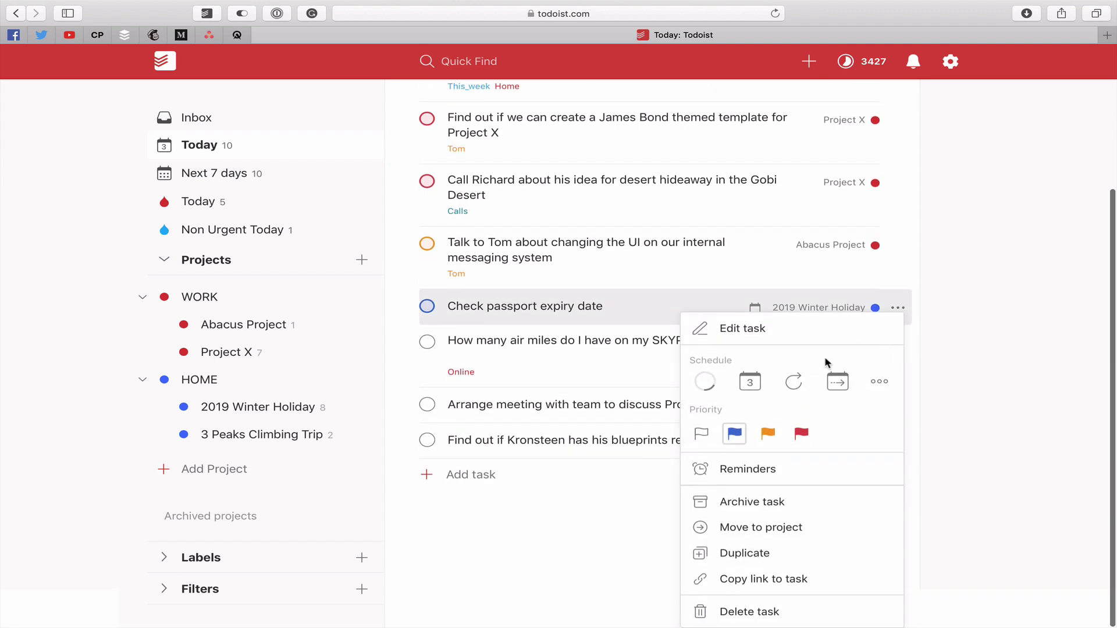
left_click(765, 434)
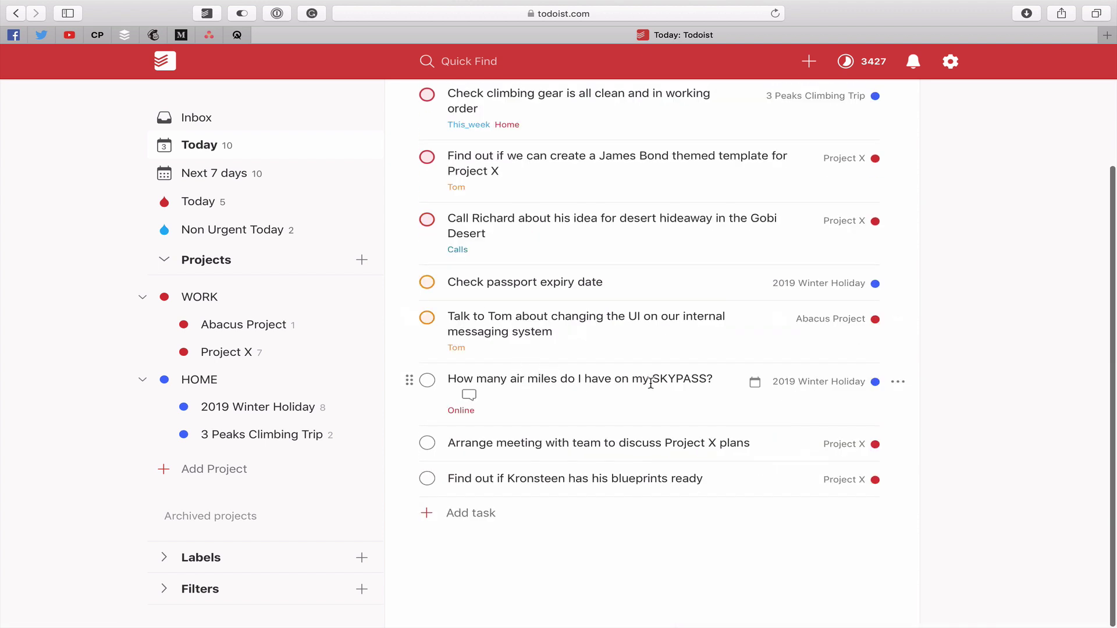
- Set the SKYPASS air miles question, the Project X team meeting and the blueprints task to Priority 3
left_click(901, 382)
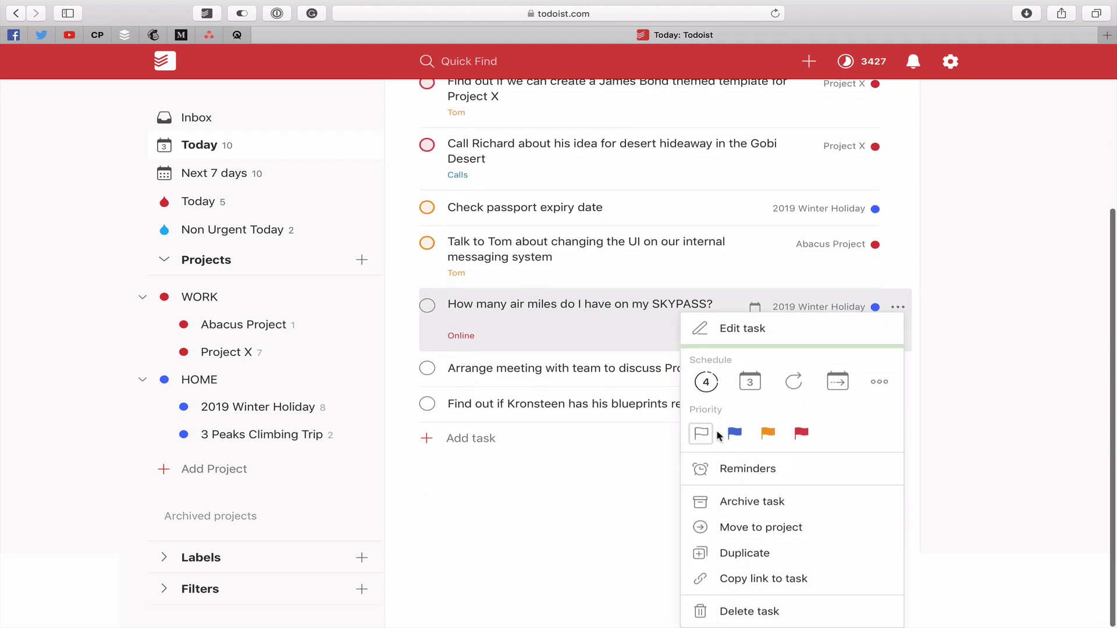
left_click(734, 433)
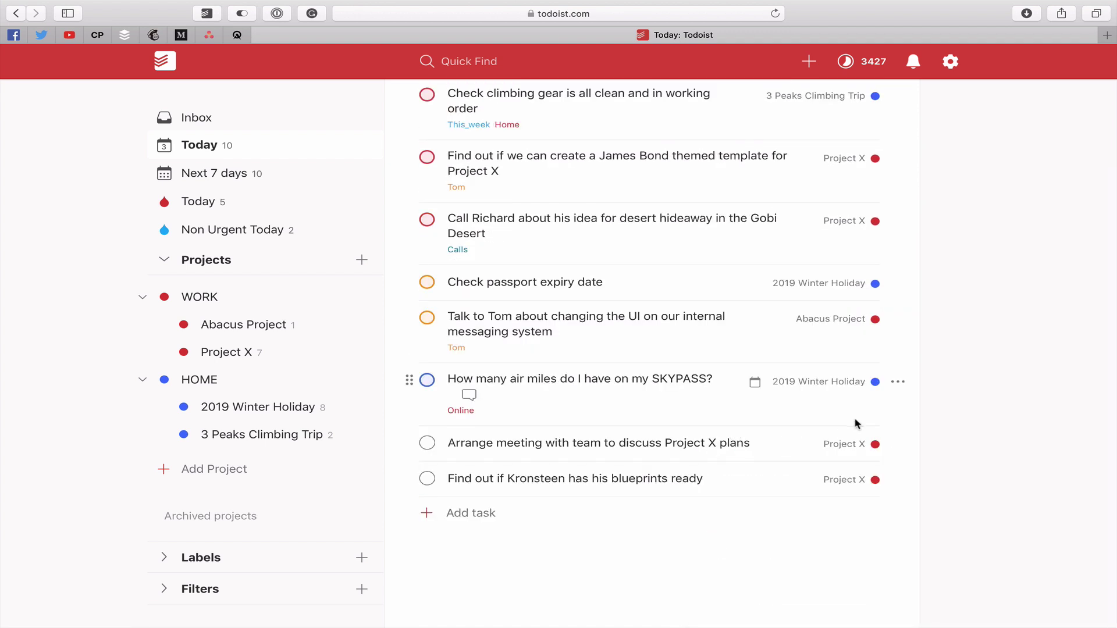
left_click(898, 446)
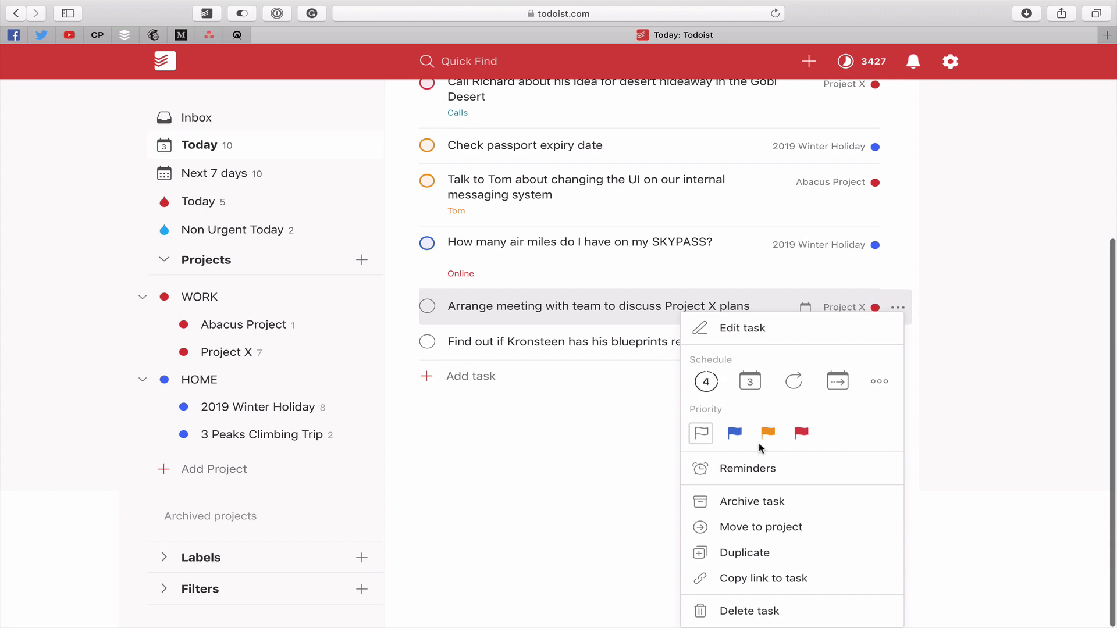
left_click(736, 434)
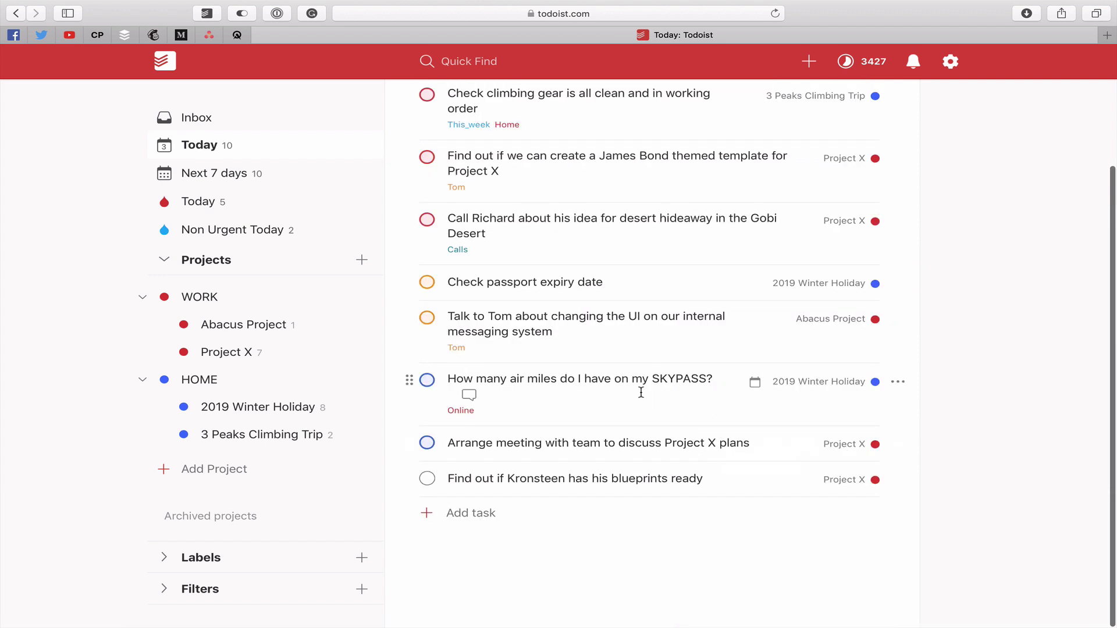
left_click(898, 478)
left_click(735, 433)
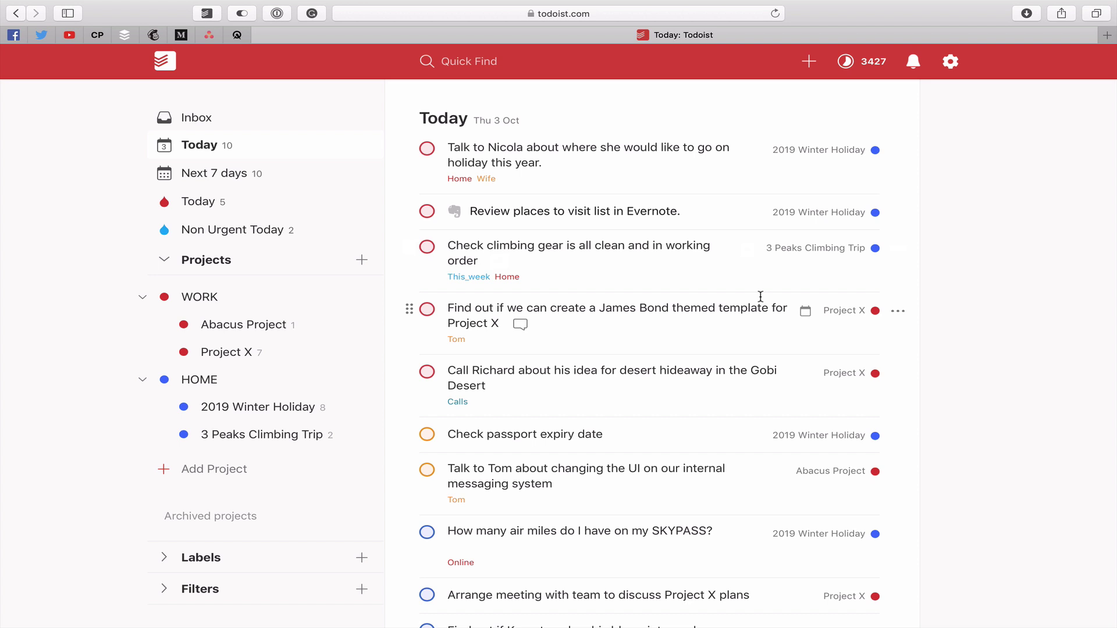
- Open the Next 7 days view and examine the priority order of today's tasks
left_click(213, 185)
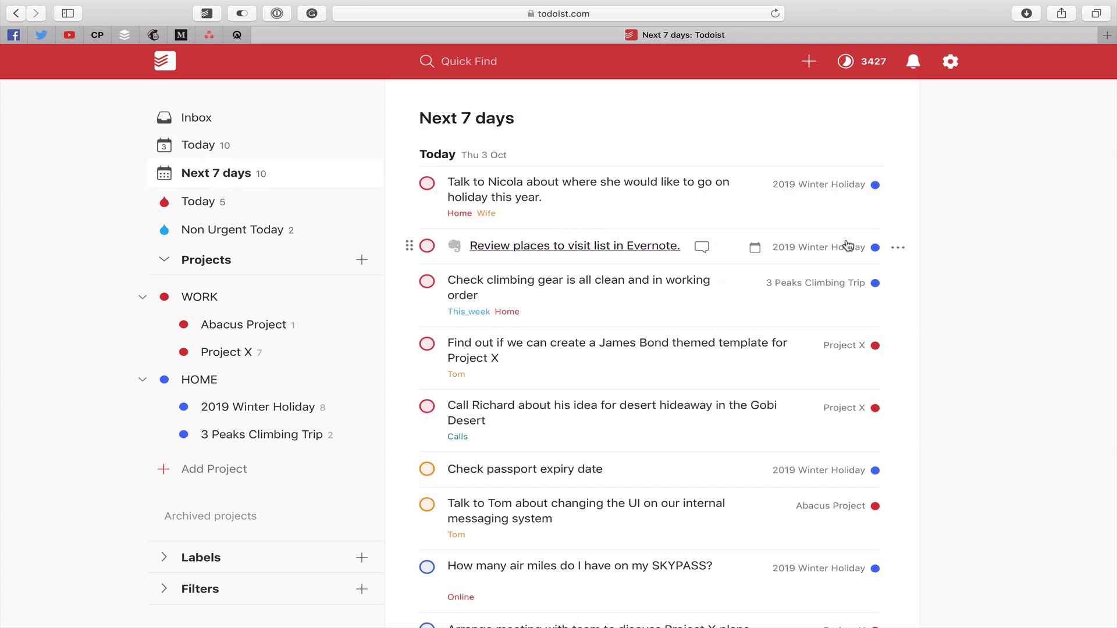
scroll(974, 261, "down", 5)
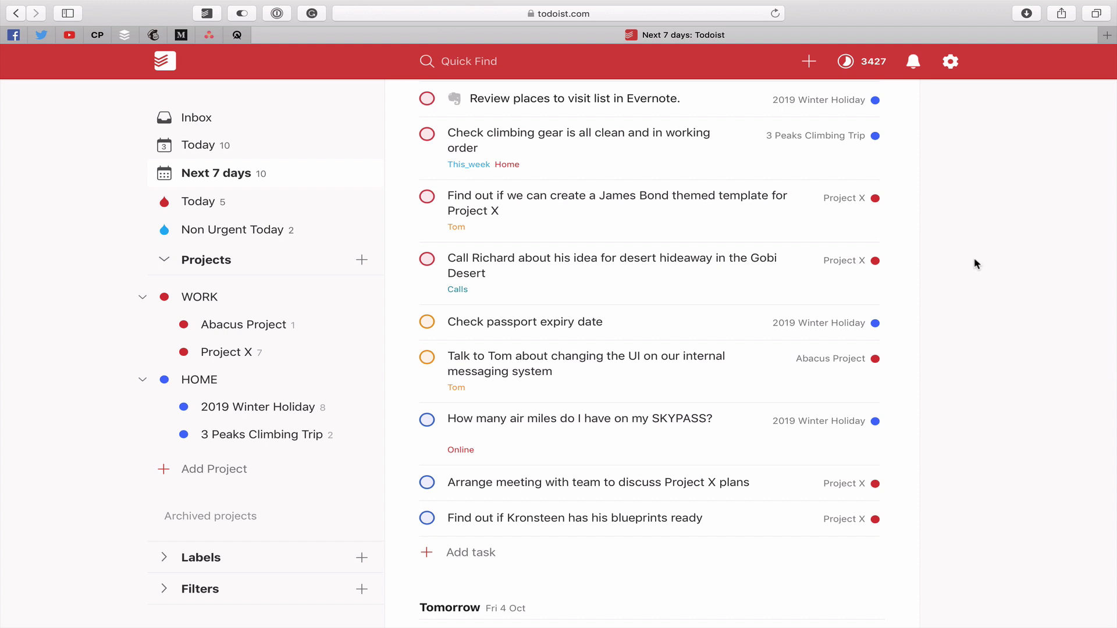
scroll(977, 265, "up", 5)
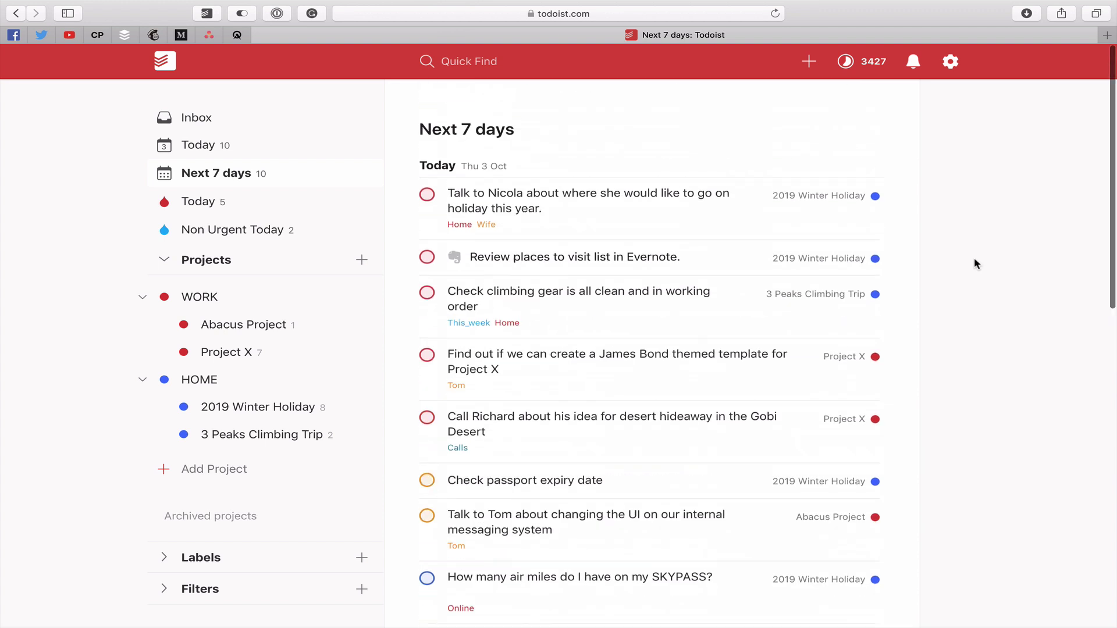
- Search for p2 tasks and raise "Check passport expiry date" to Priority 1
left_click(494, 60)
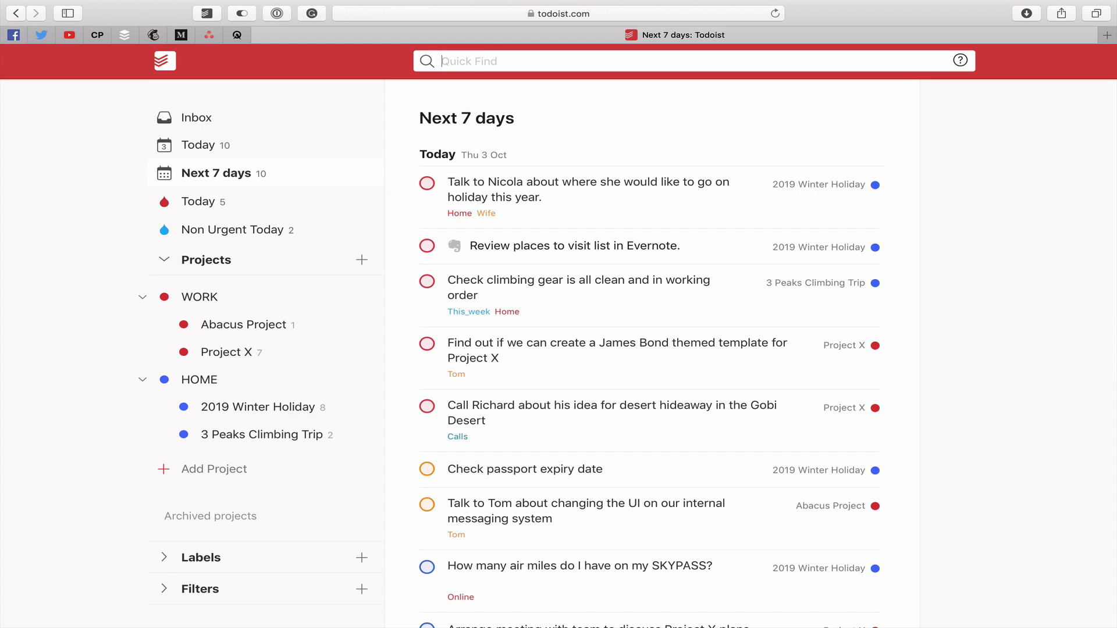
type("p2")
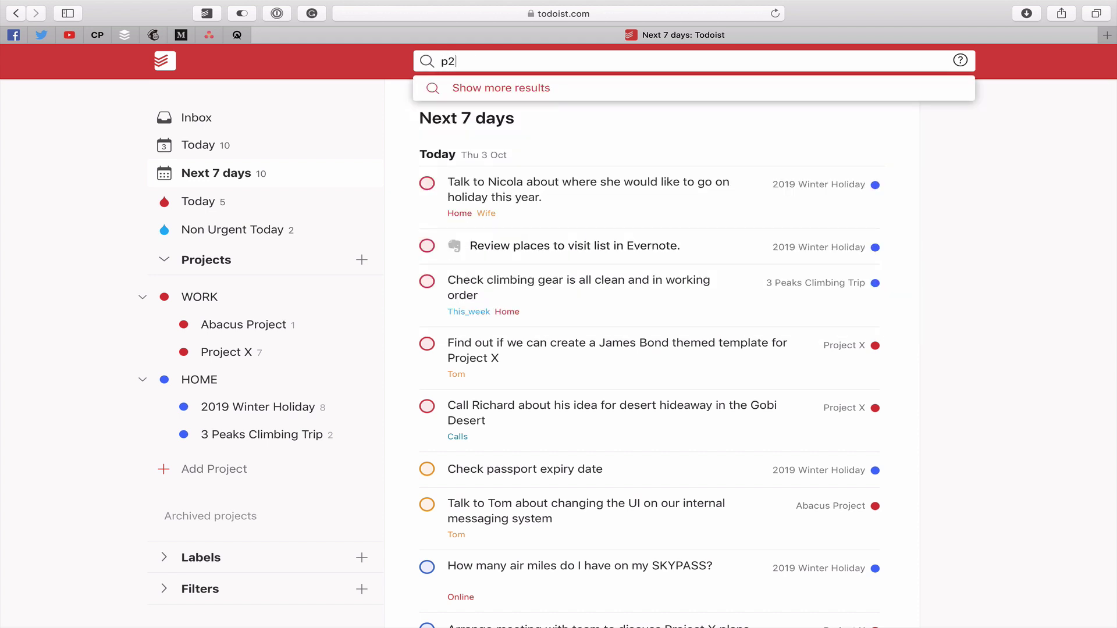
key("Return")
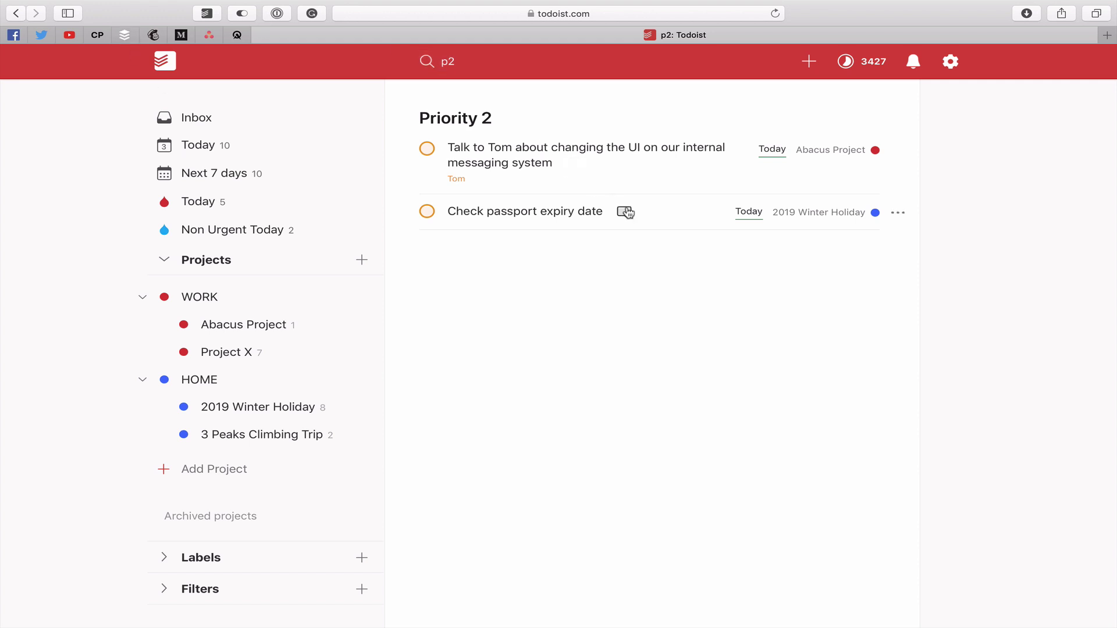
left_click(899, 213)
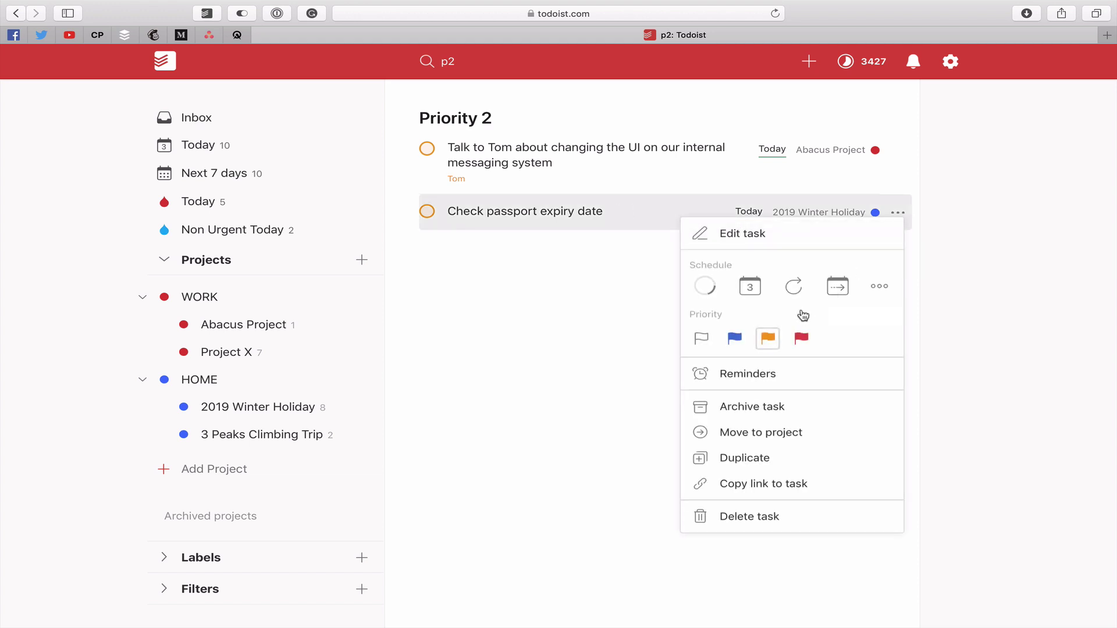
left_click(804, 338)
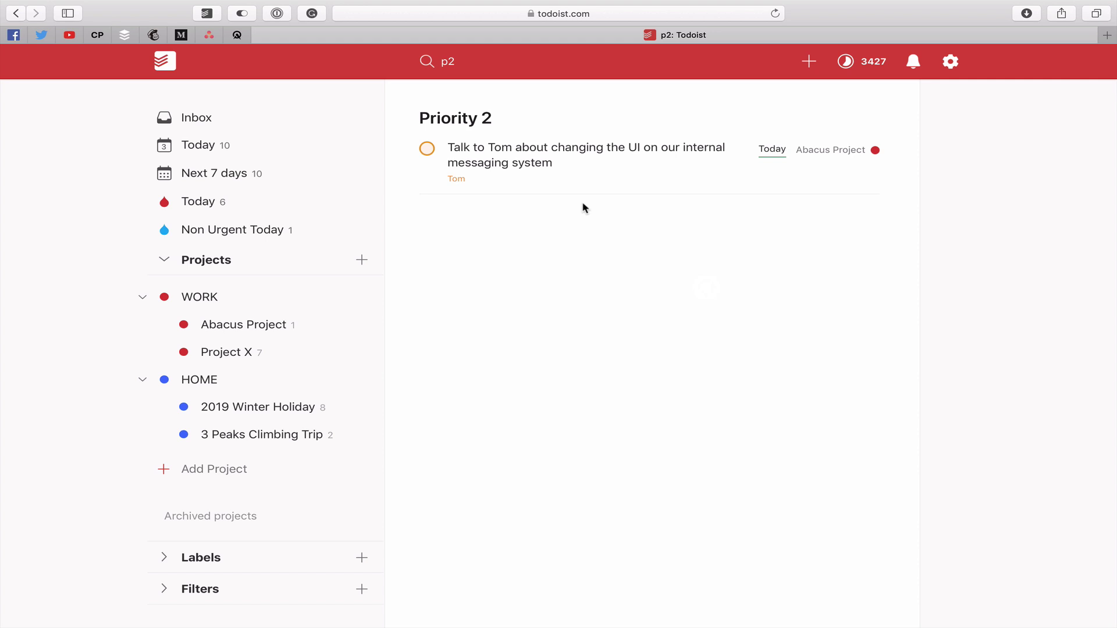
- Search for p3 tasks and raise the Project X blueprints task to Priority 2
left_click(482, 56)
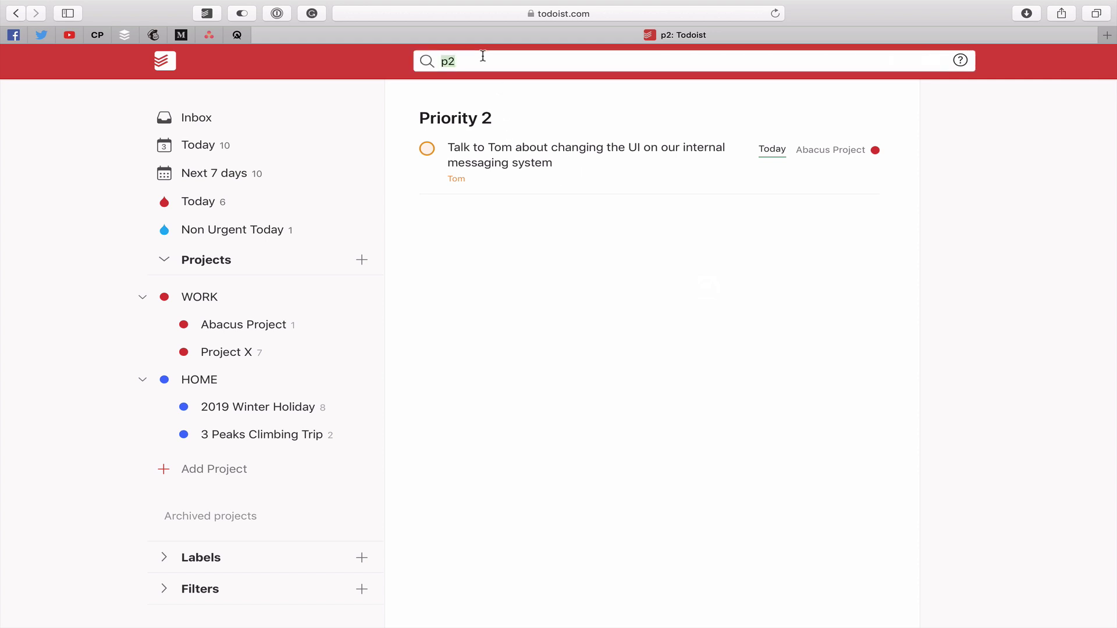
type("p3")
key("Return")
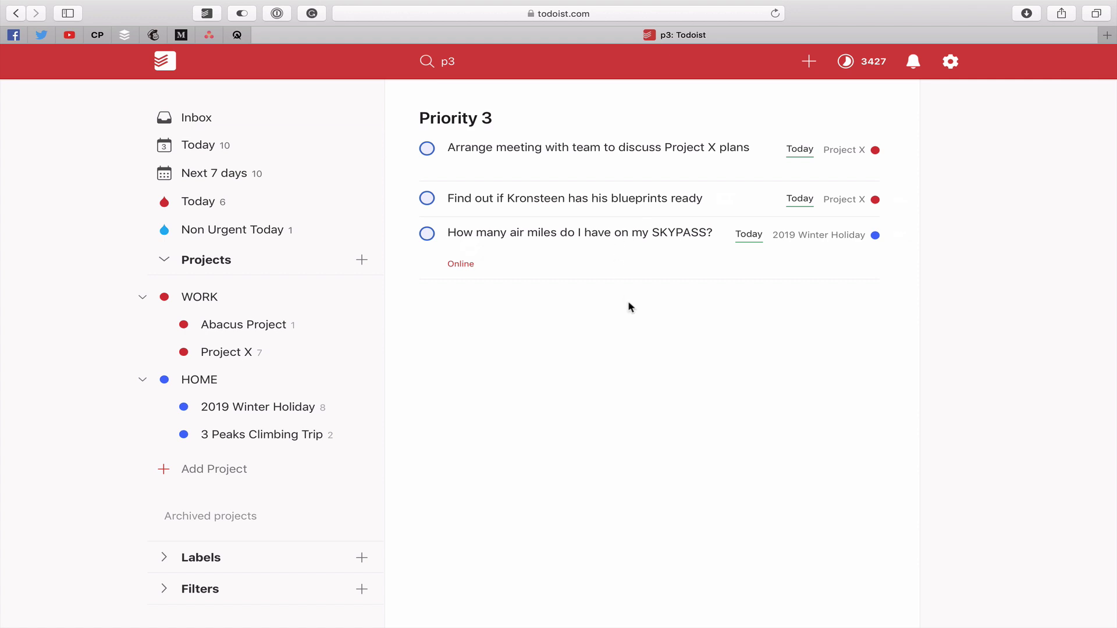
left_click(898, 199)
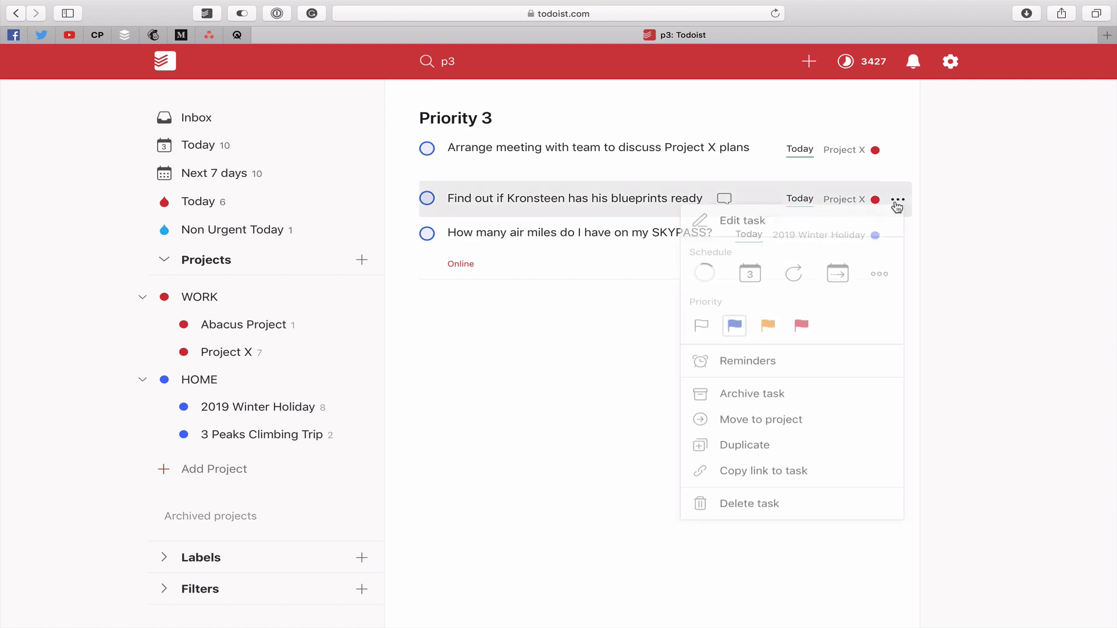
left_click(768, 327)
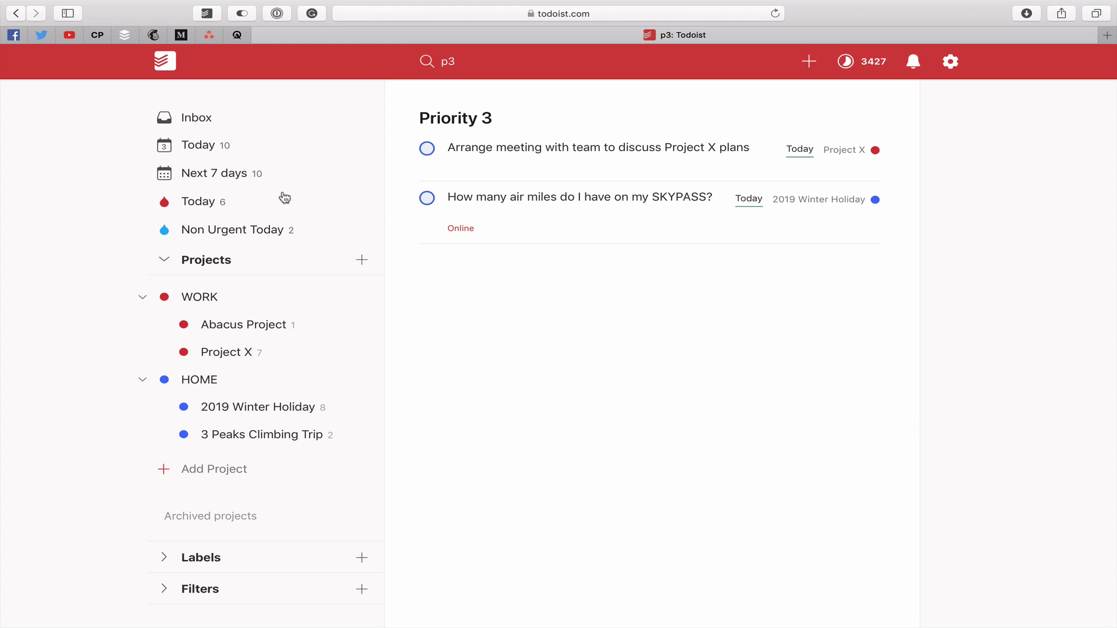
- Open the Today view and reset all of its tasks, from the holiday discussion to the team meeting, to Priority 4 together
left_click(218, 145)
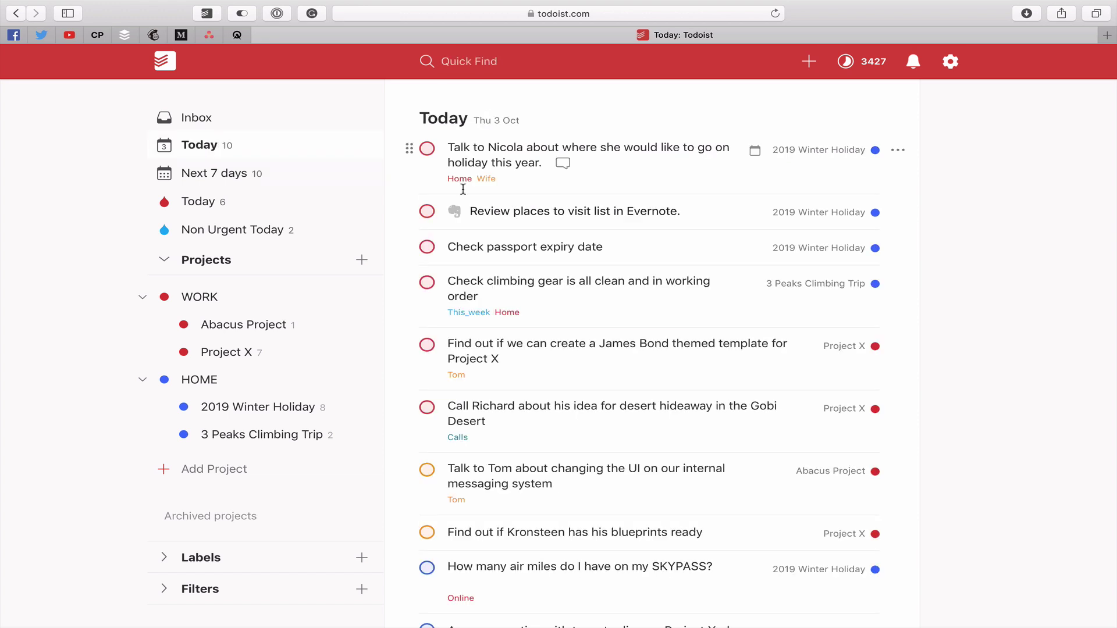
left_click(406, 150, "shift")
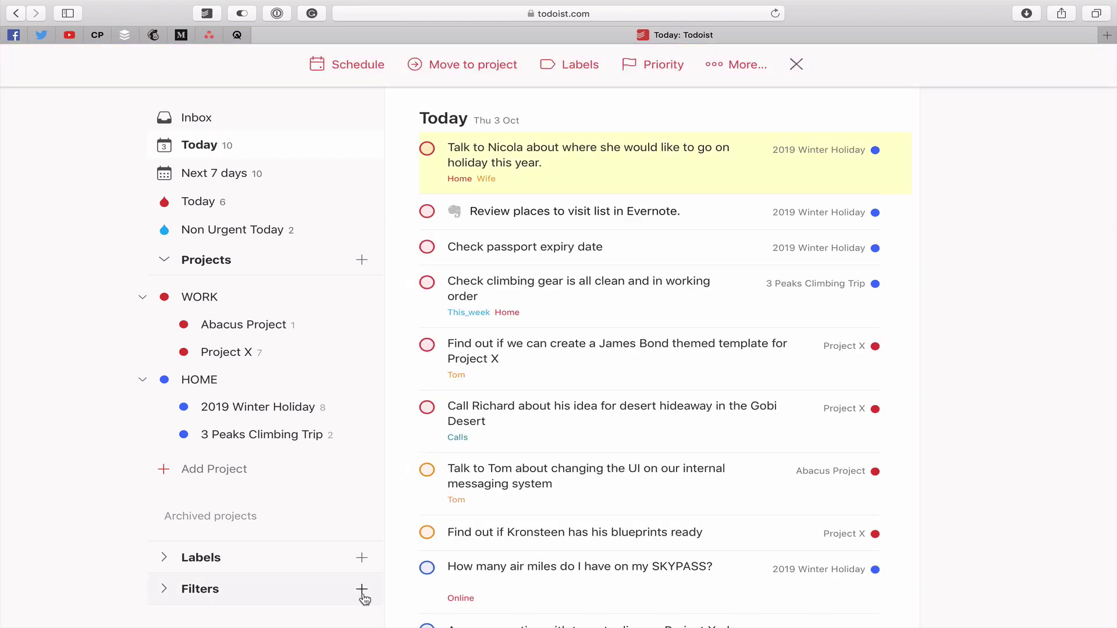
scroll(442, 596, "down", 3)
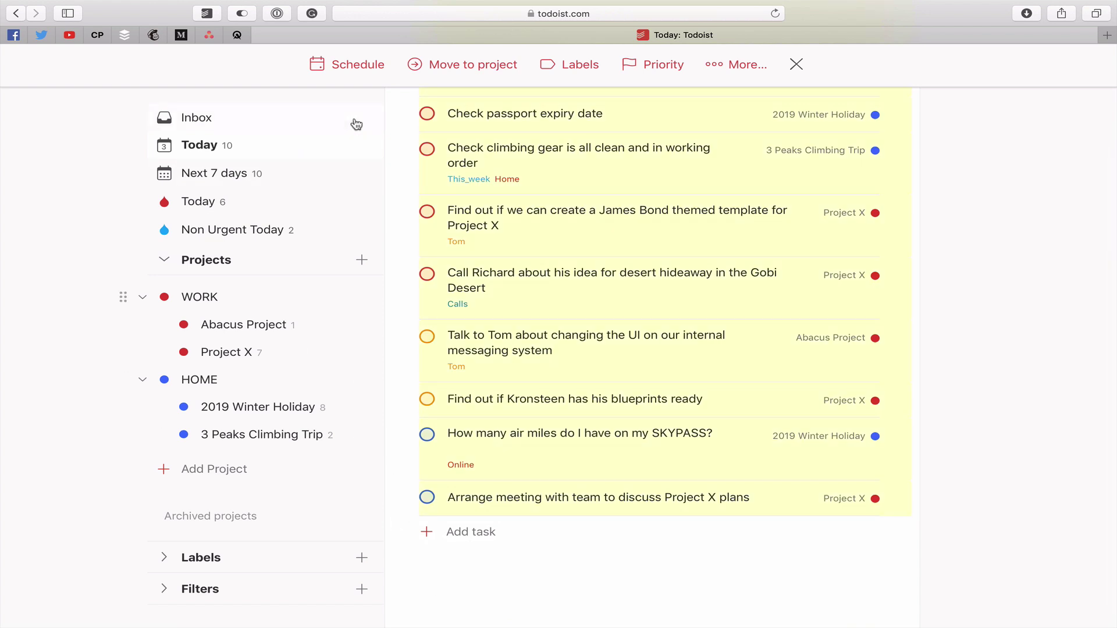
left_click(657, 69)
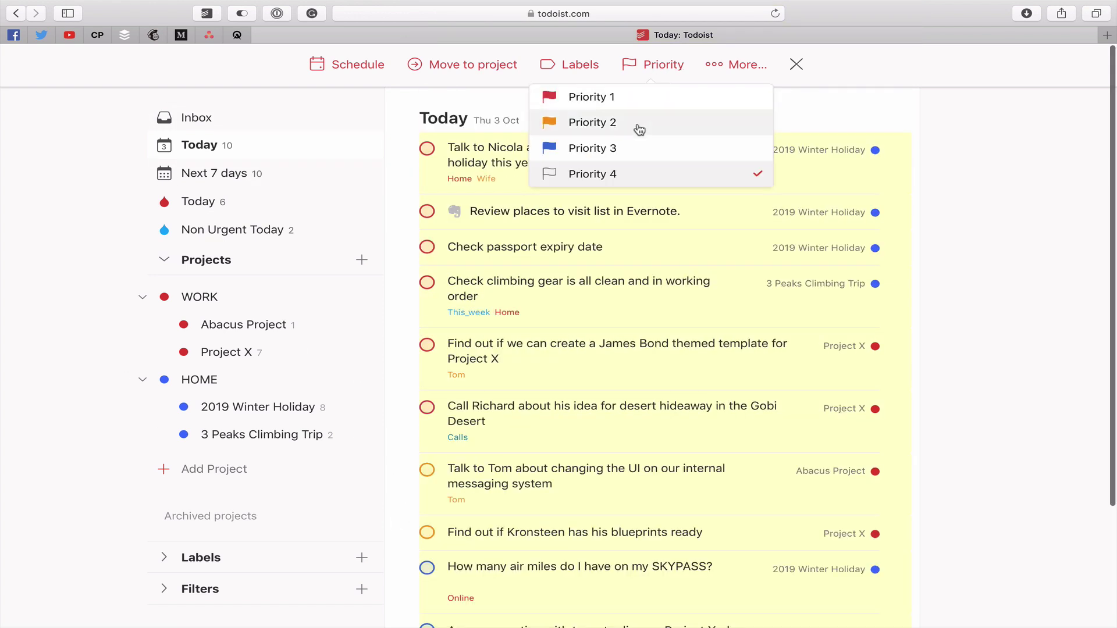
left_click(640, 176)
- Look through the whole Today list and open the Next 7 days view
scroll(983, 253, "down", 2)
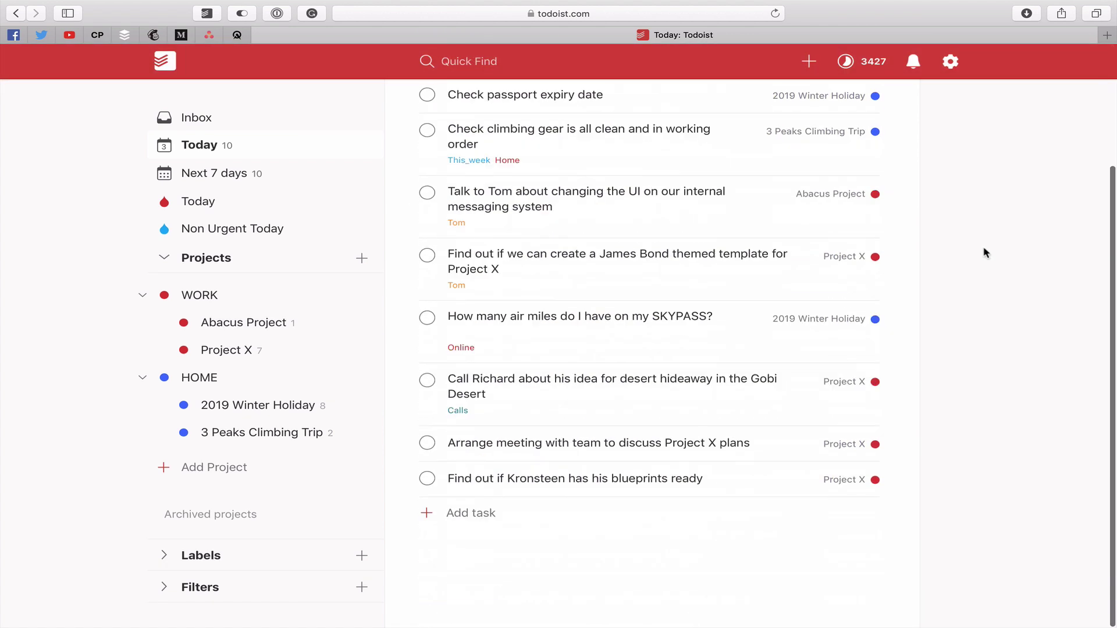
scroll(985, 254, "up", 2)
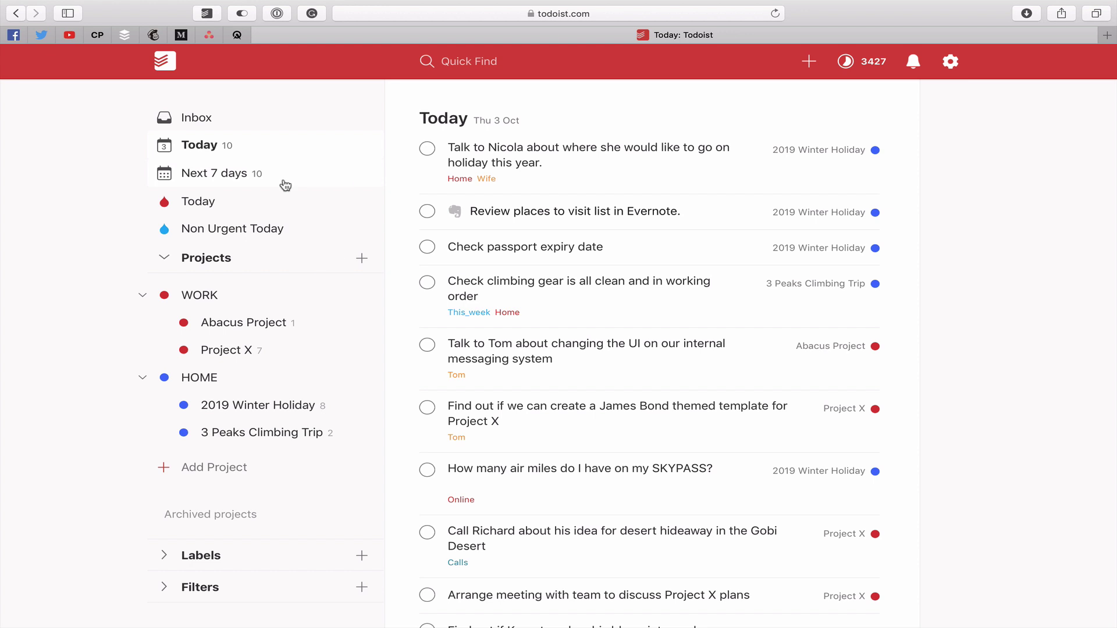
left_click(217, 171)
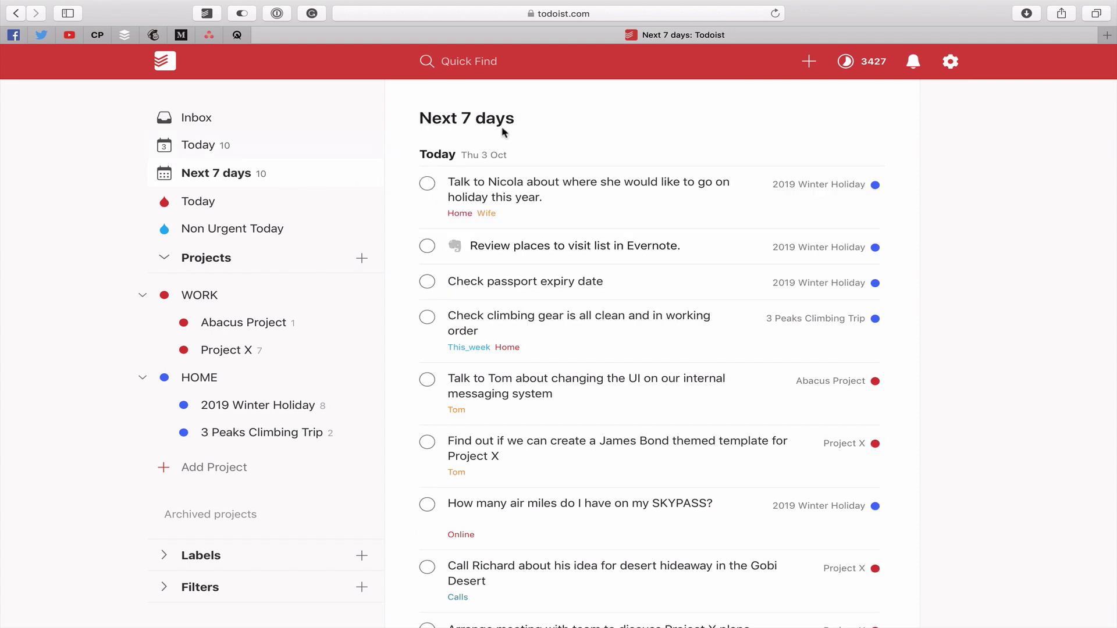
- Set "Check passport expiry date" and the call about the Gobi Desert hideaway idea to Priority 1
scroll(926, 230, "down", 2)
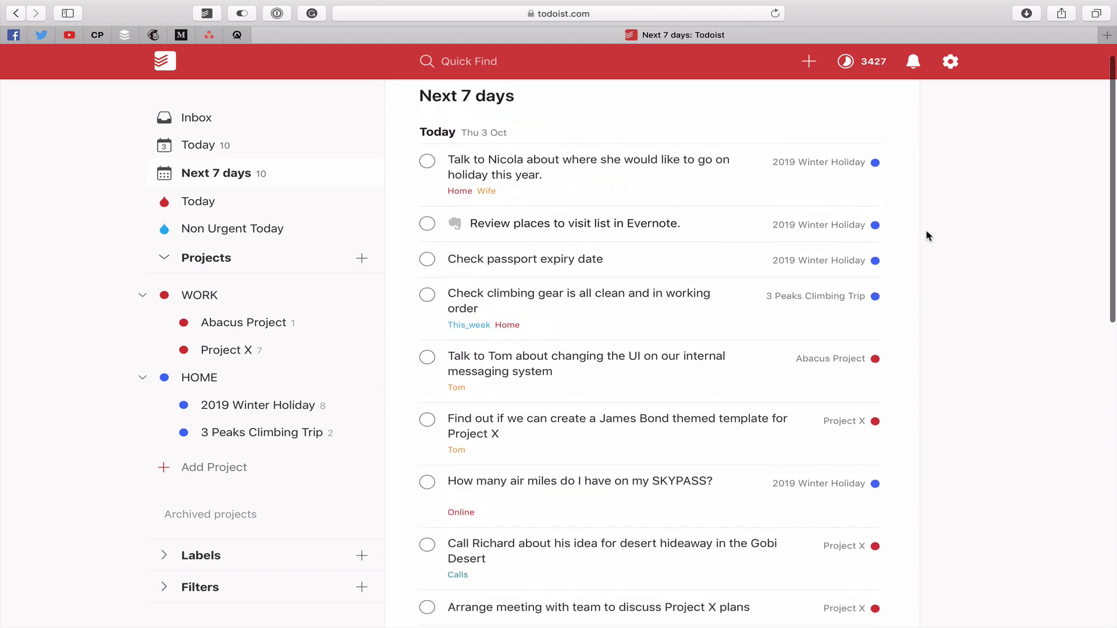
left_click(898, 251)
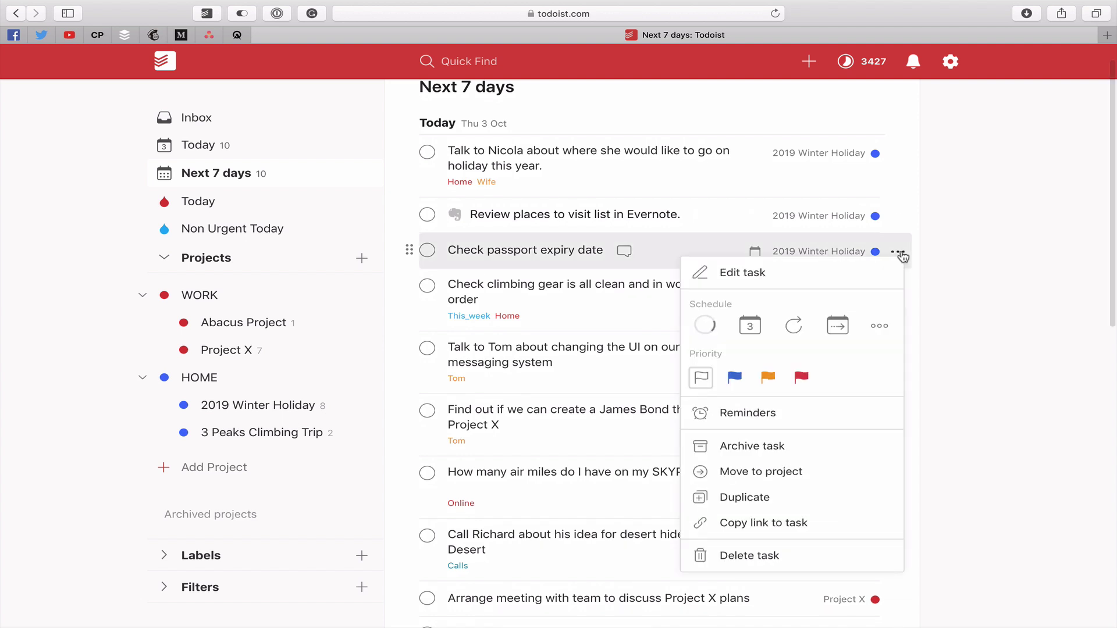
left_click(807, 379)
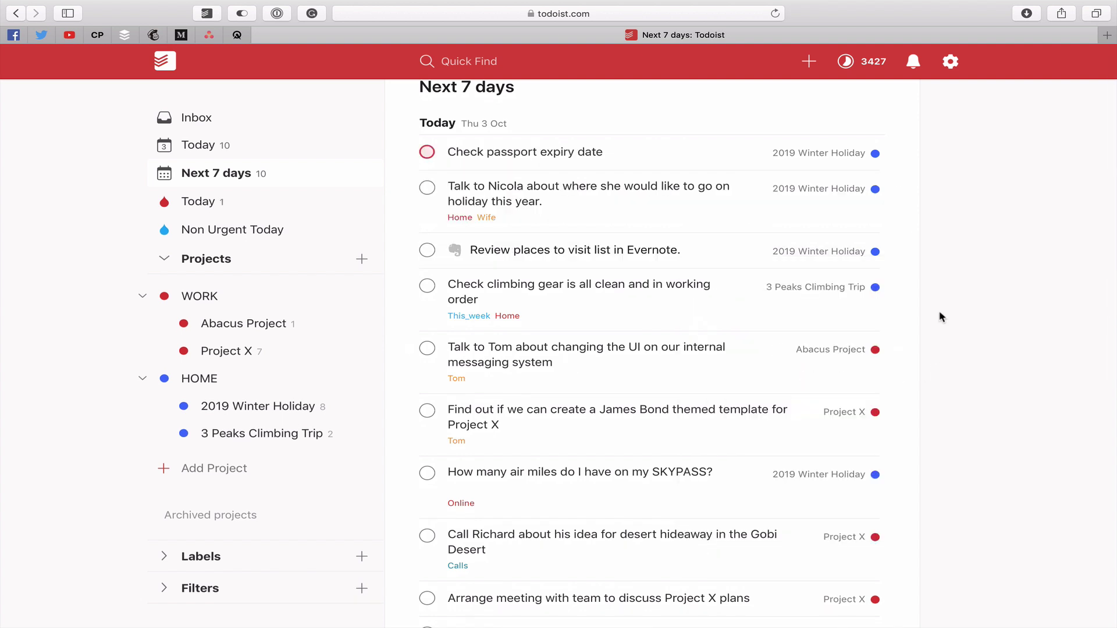
scroll(941, 317, "down", 3)
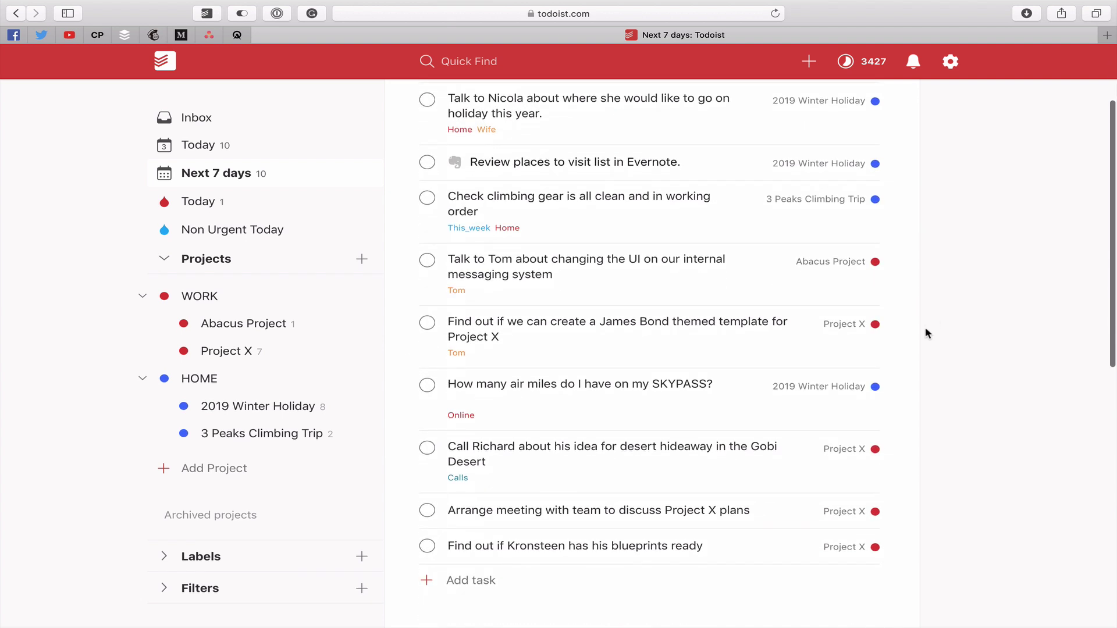
left_click(898, 448)
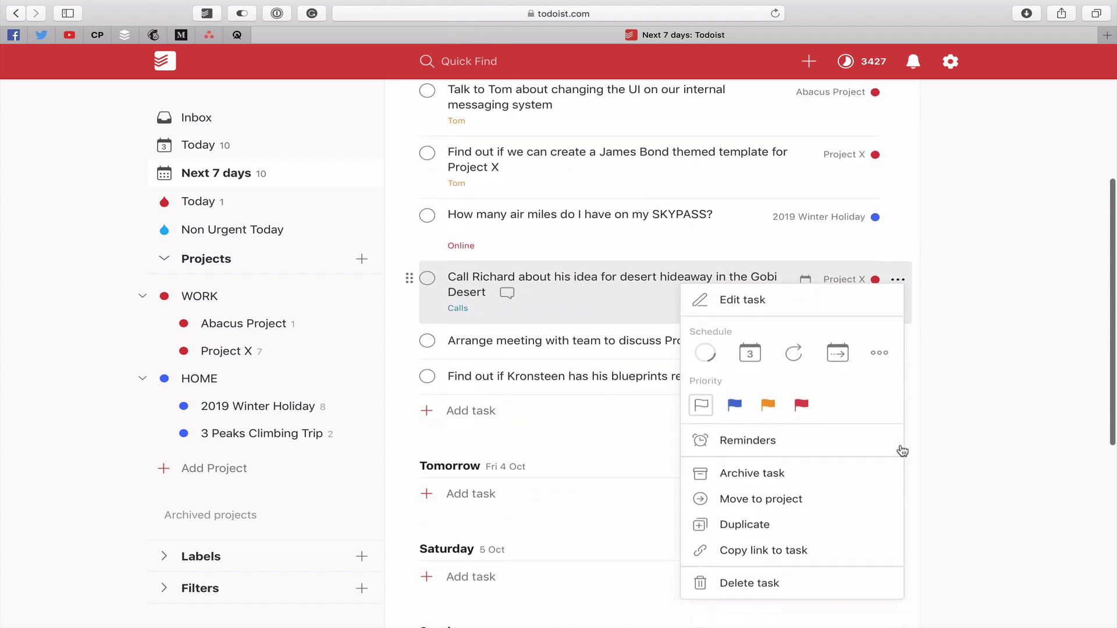
left_click(803, 409)
- Set the holiday destination talk, the Evernote places-to-visit review and the climbing gear check to Priority 3
scroll(912, 351, "up", 5)
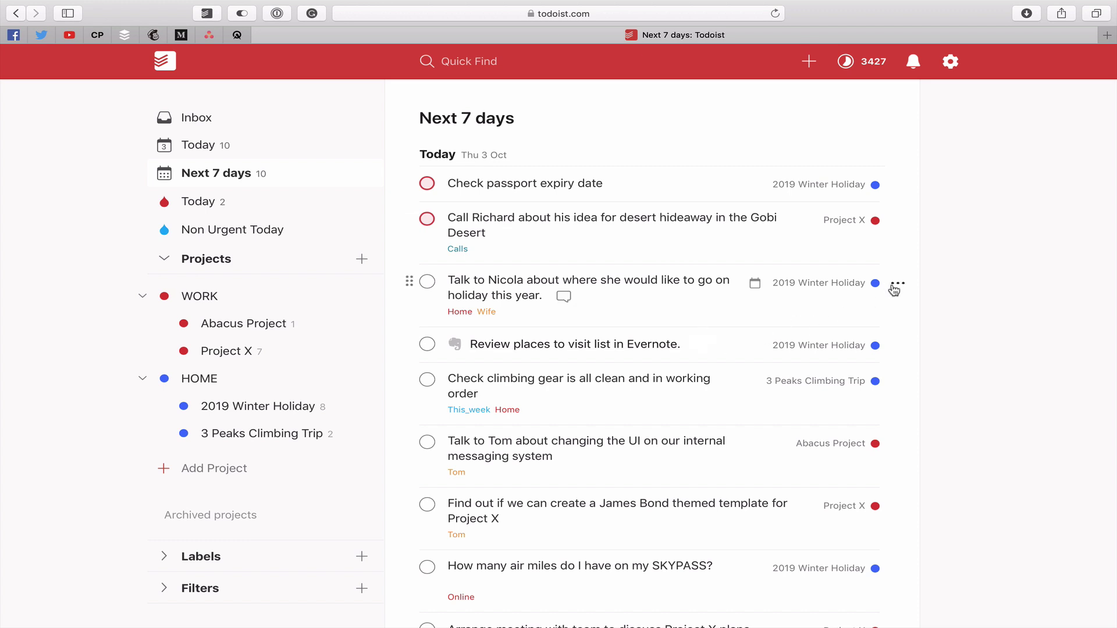
left_click(894, 285)
left_click(733, 409)
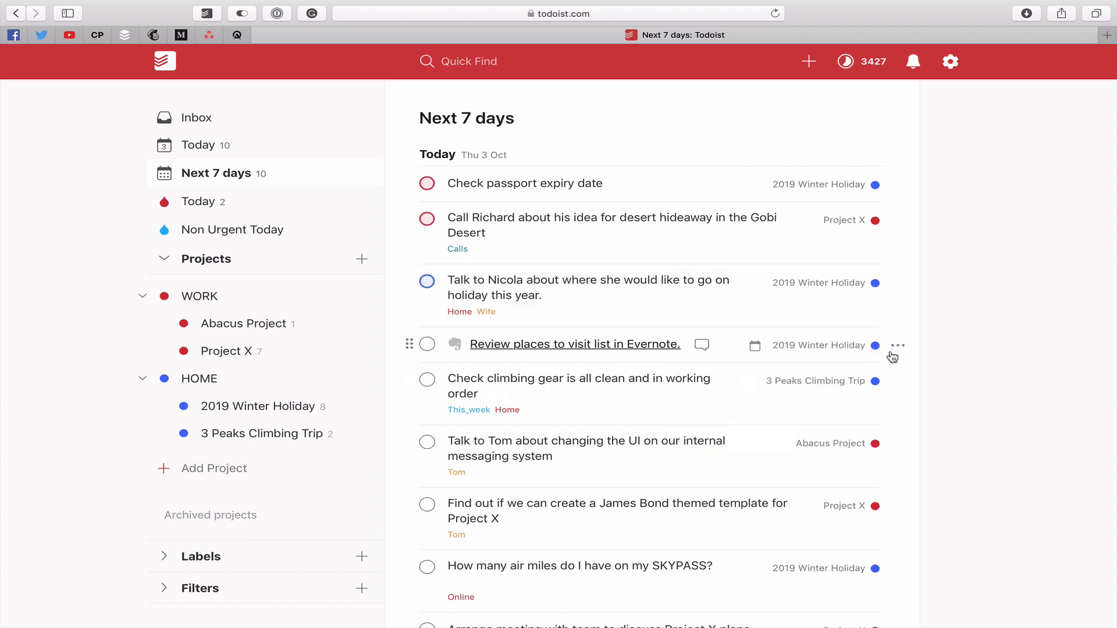
left_click(898, 345)
left_click(733, 414)
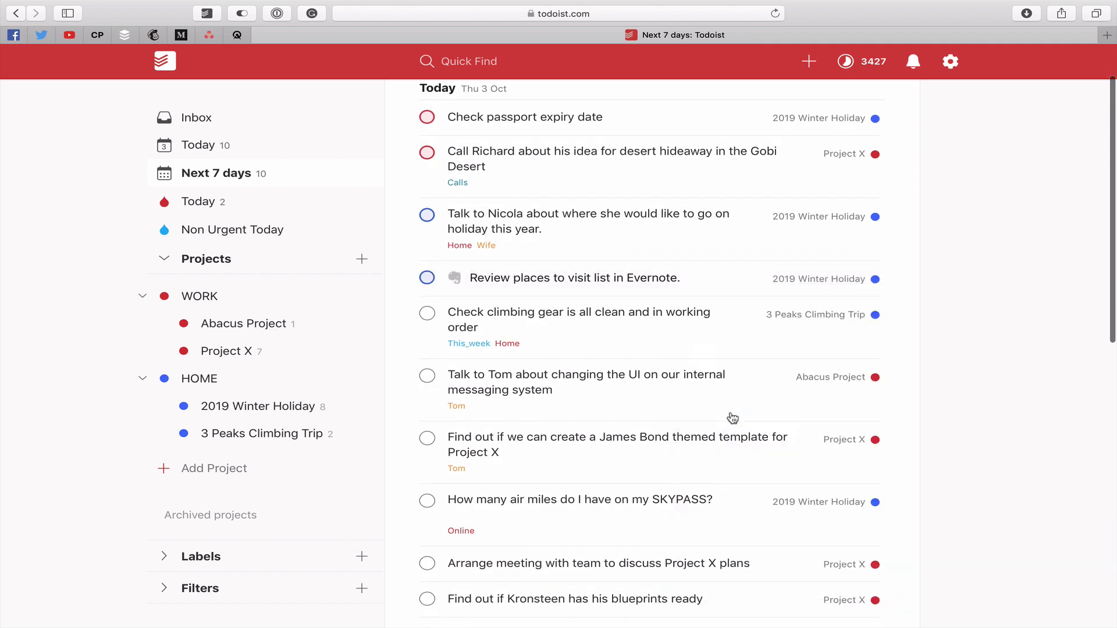
left_click(896, 320)
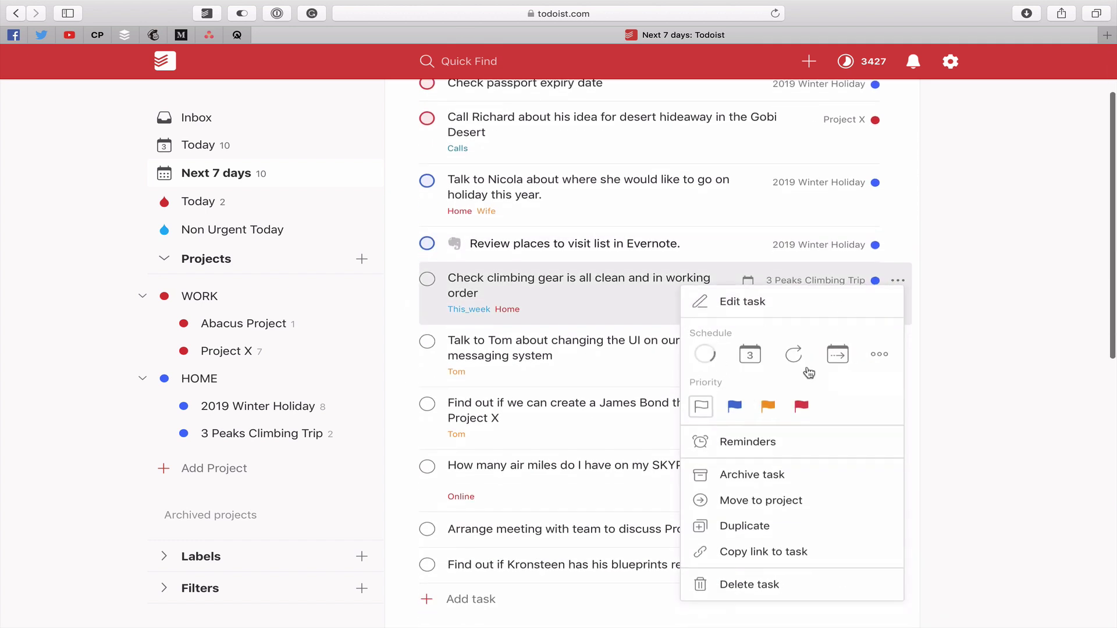
left_click(733, 405)
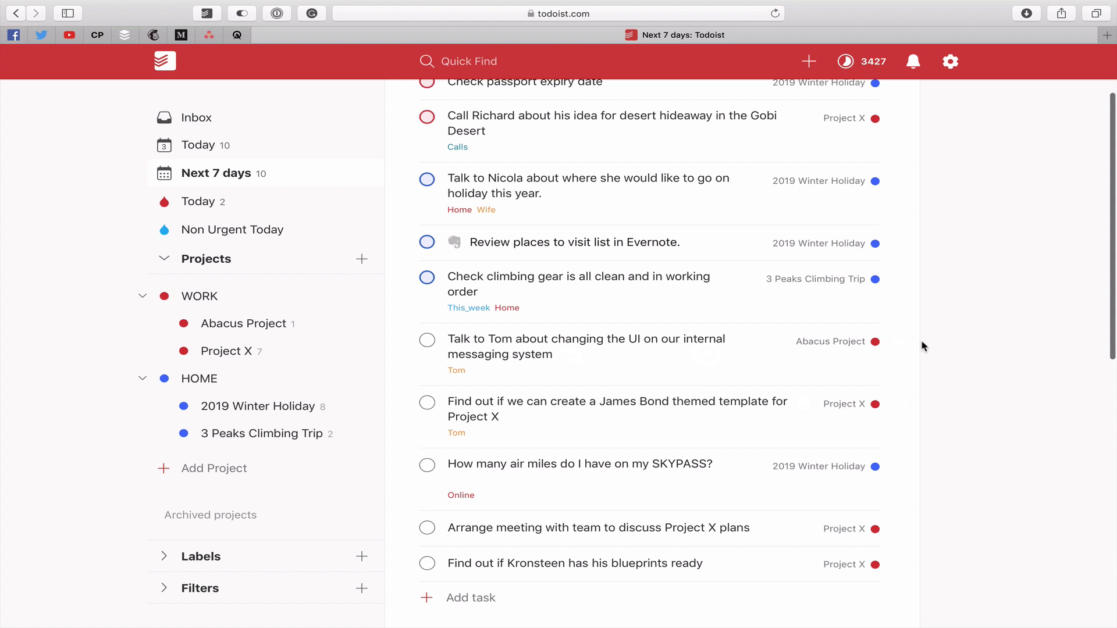
- Set the messaging system UI and James Bond template tasks to Priority 2, and the SKYPASS air miles task to Priority 3
left_click(897, 342)
left_click(769, 404)
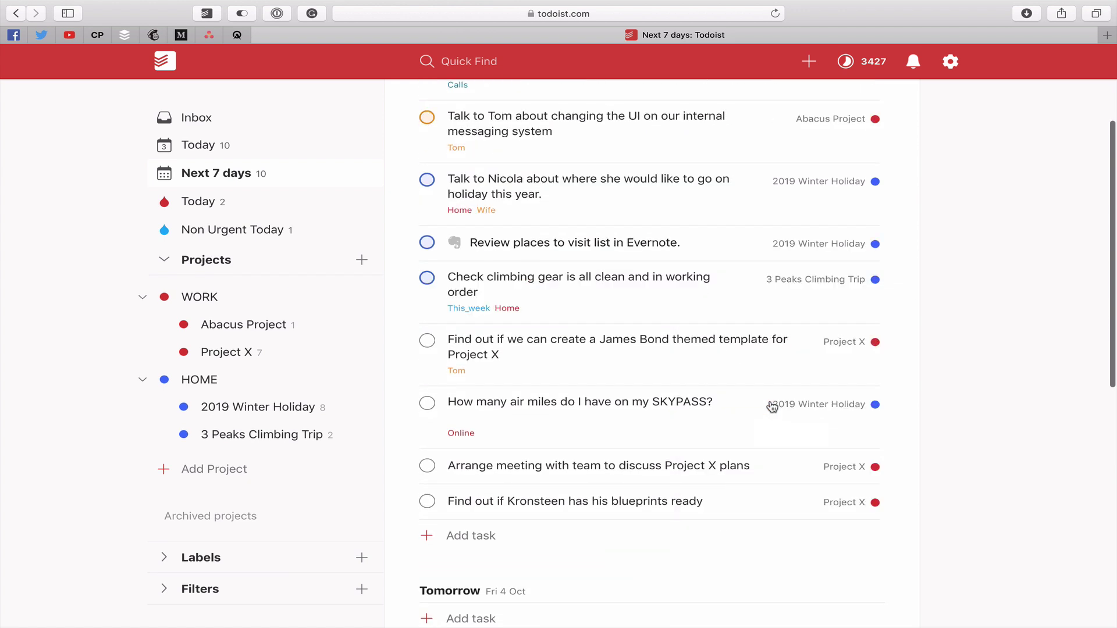
left_click(905, 343)
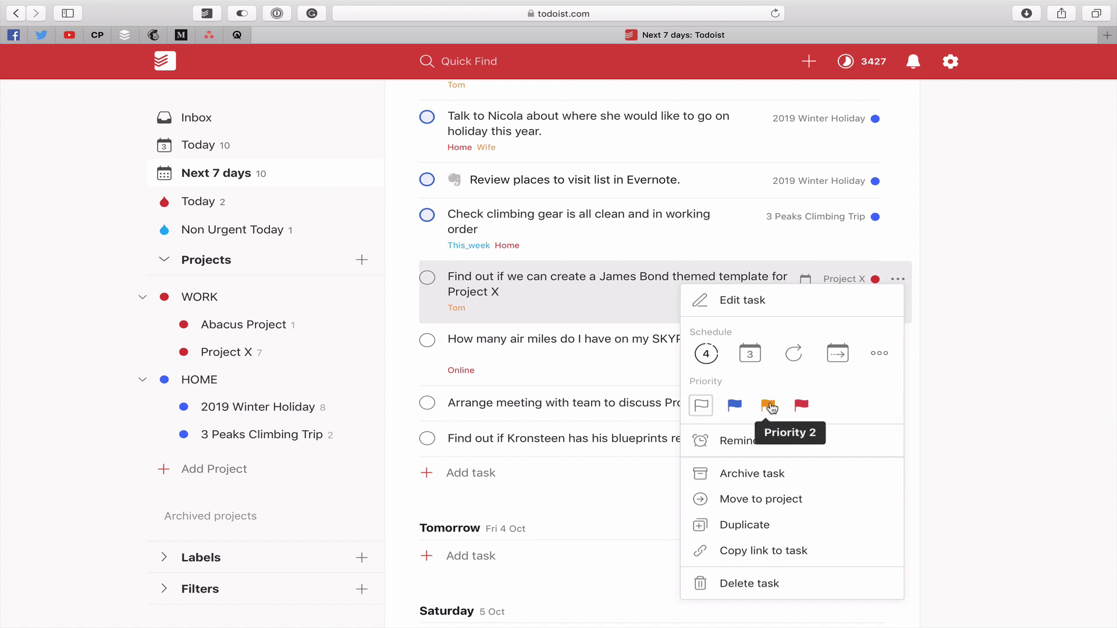
left_click(776, 403)
left_click(893, 343)
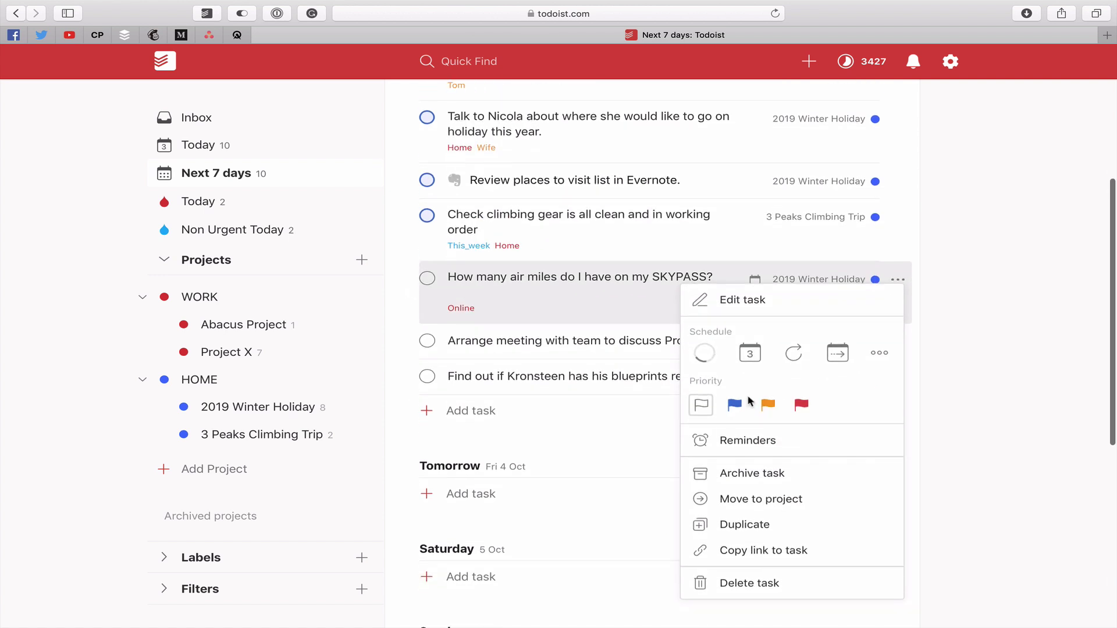
left_click(734, 404)
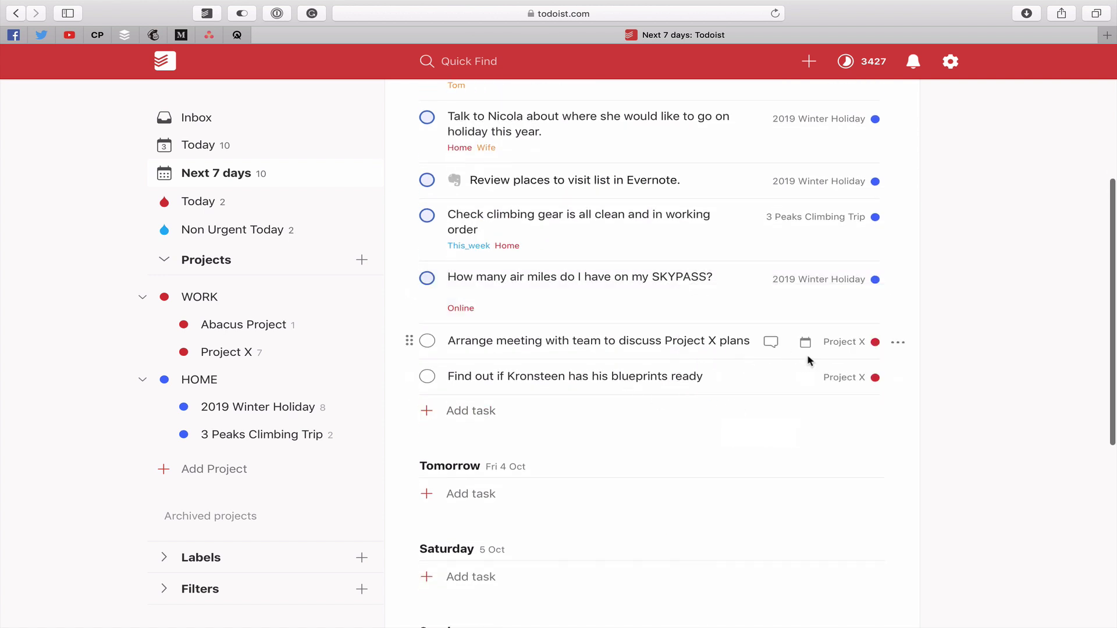
- Set the Project X team meeting and the blueprints task to Priority 2, and review the prioritised list for today
left_click(897, 343)
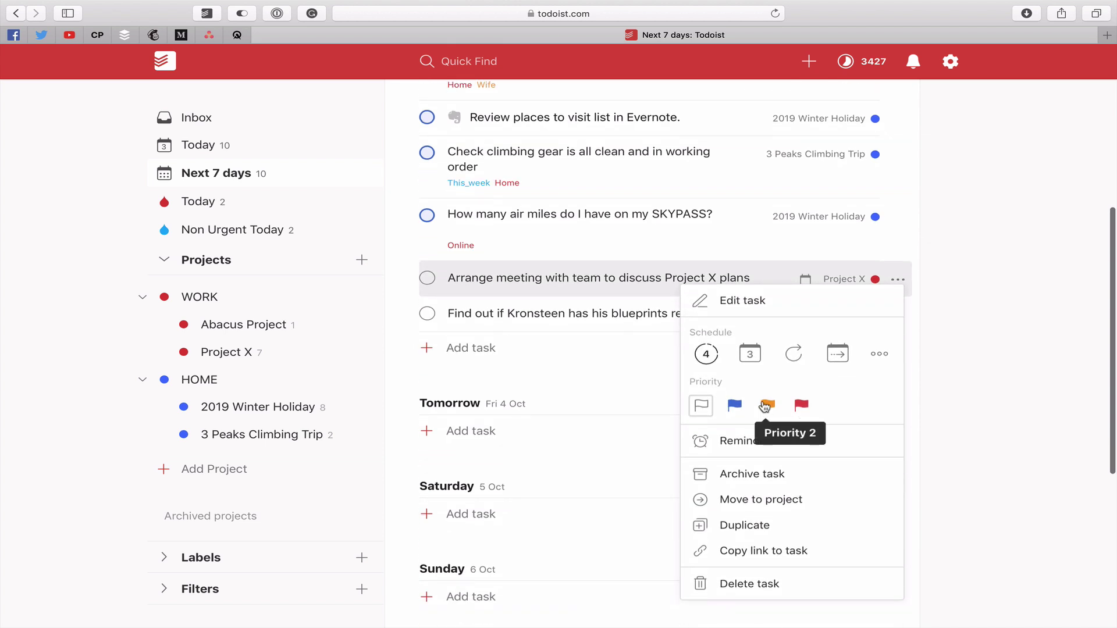
left_click(770, 415)
left_click(898, 315)
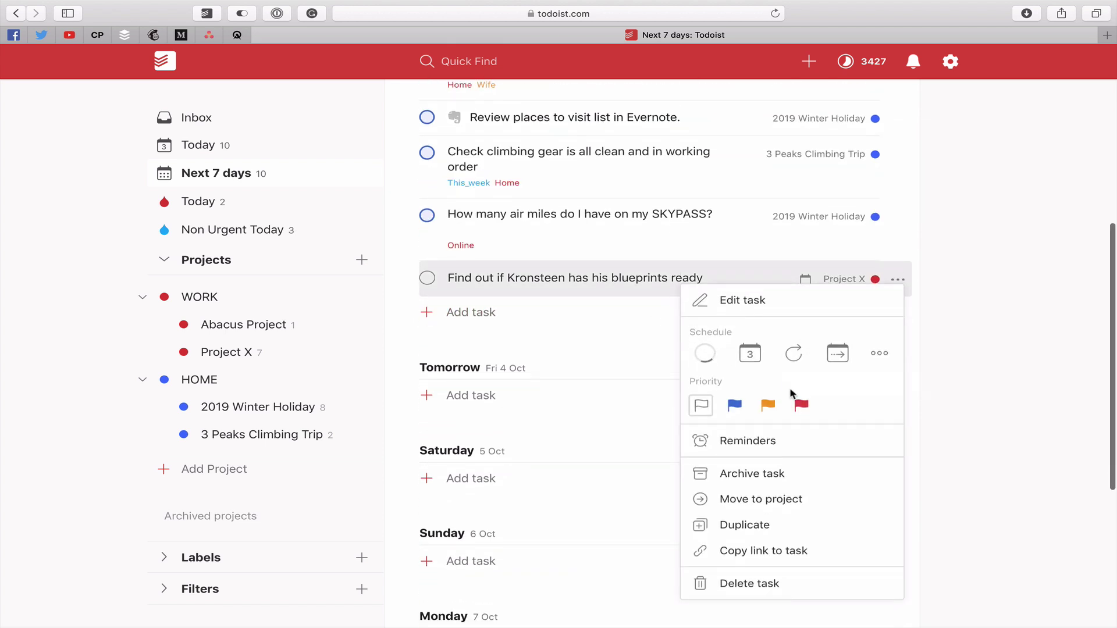
left_click(774, 402)
scroll(884, 344, "up", 5)
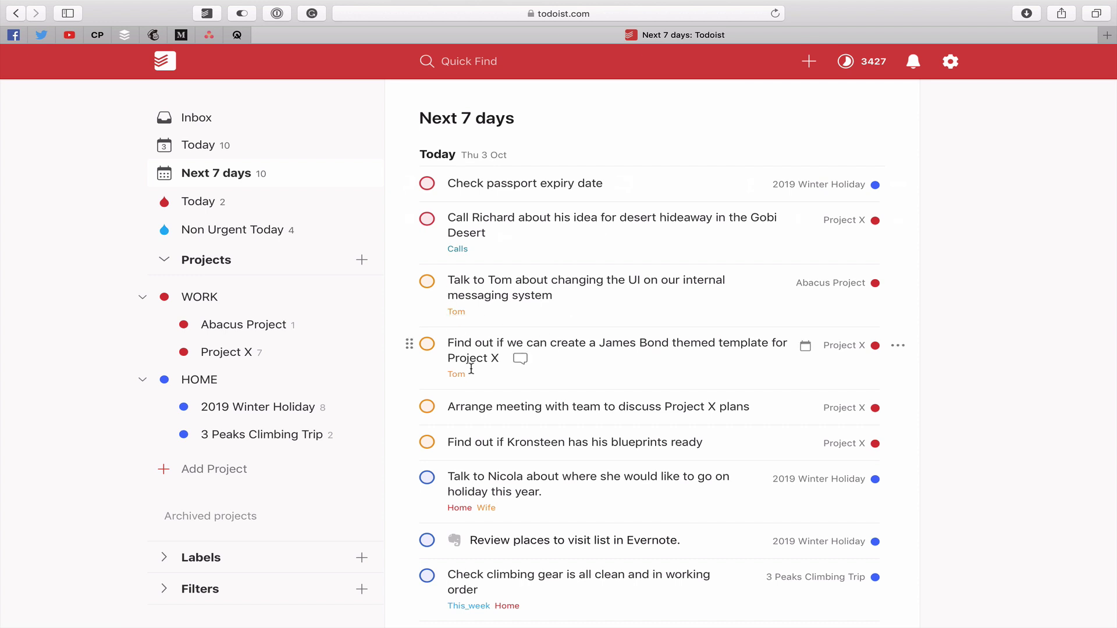
scroll(454, 410, "down", 5)
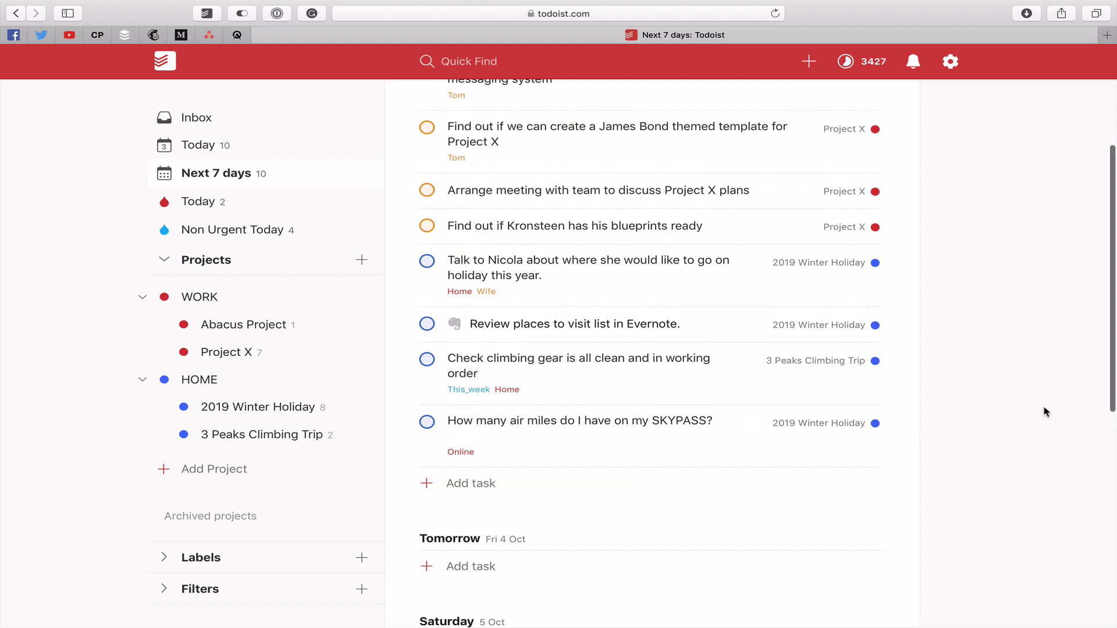
scroll(1051, 395, "up", 5)
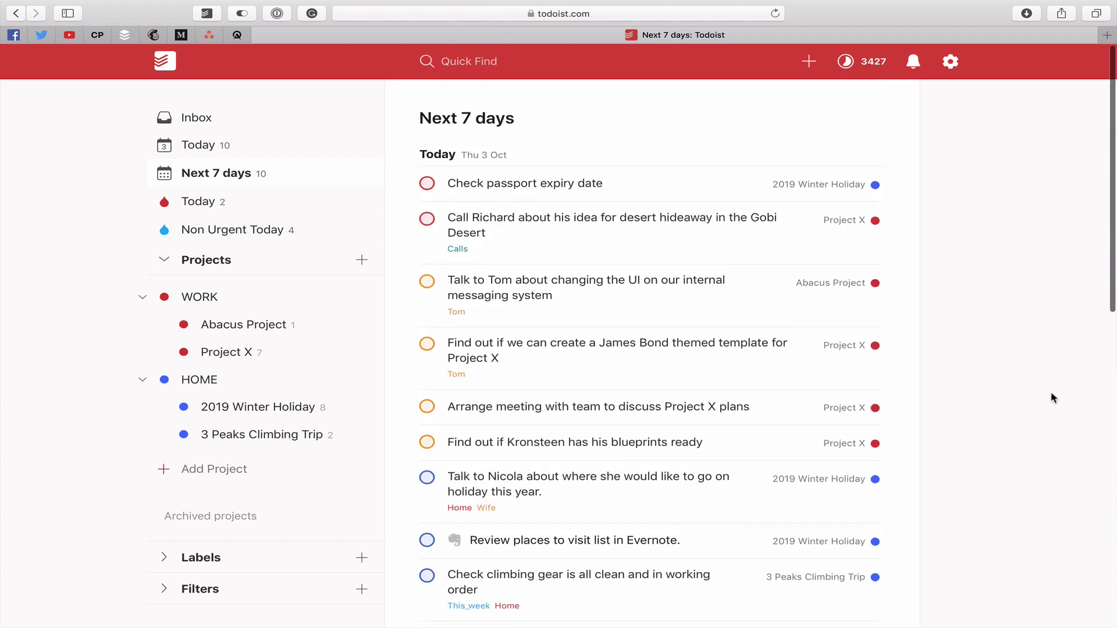